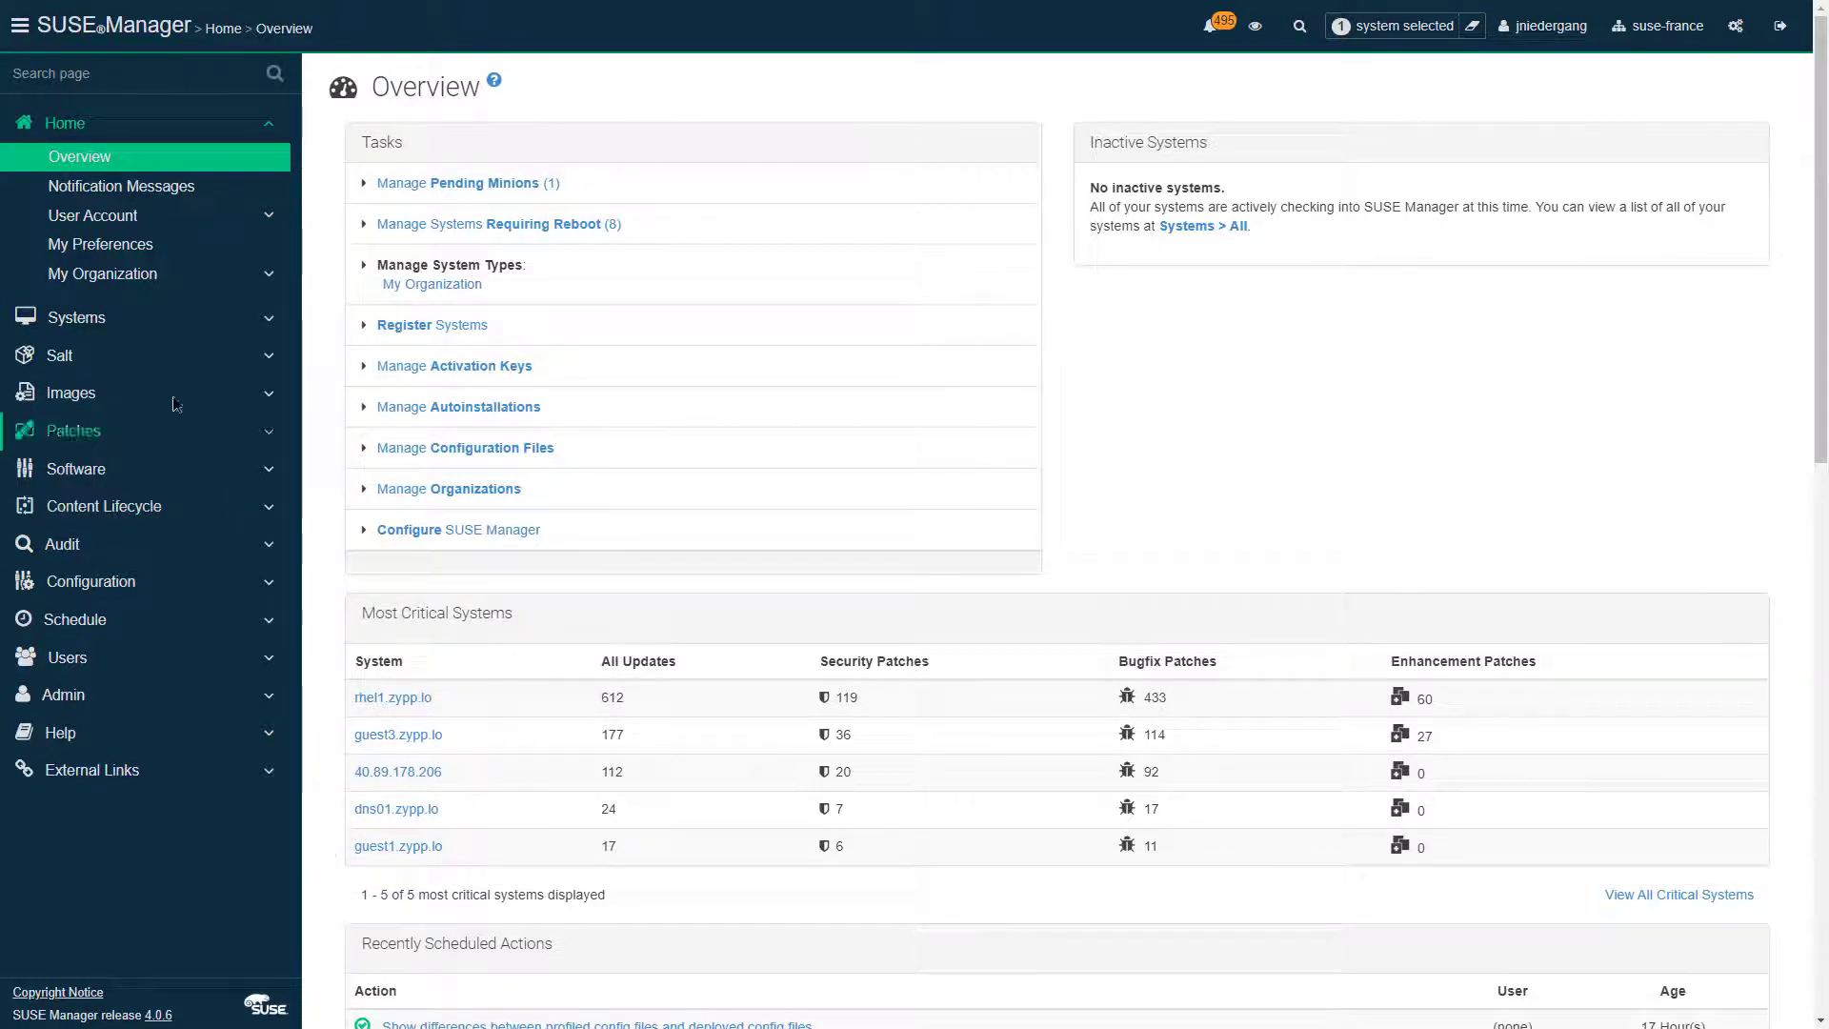
View the details of the guest4.zypp.lo system.
click(100, 320)
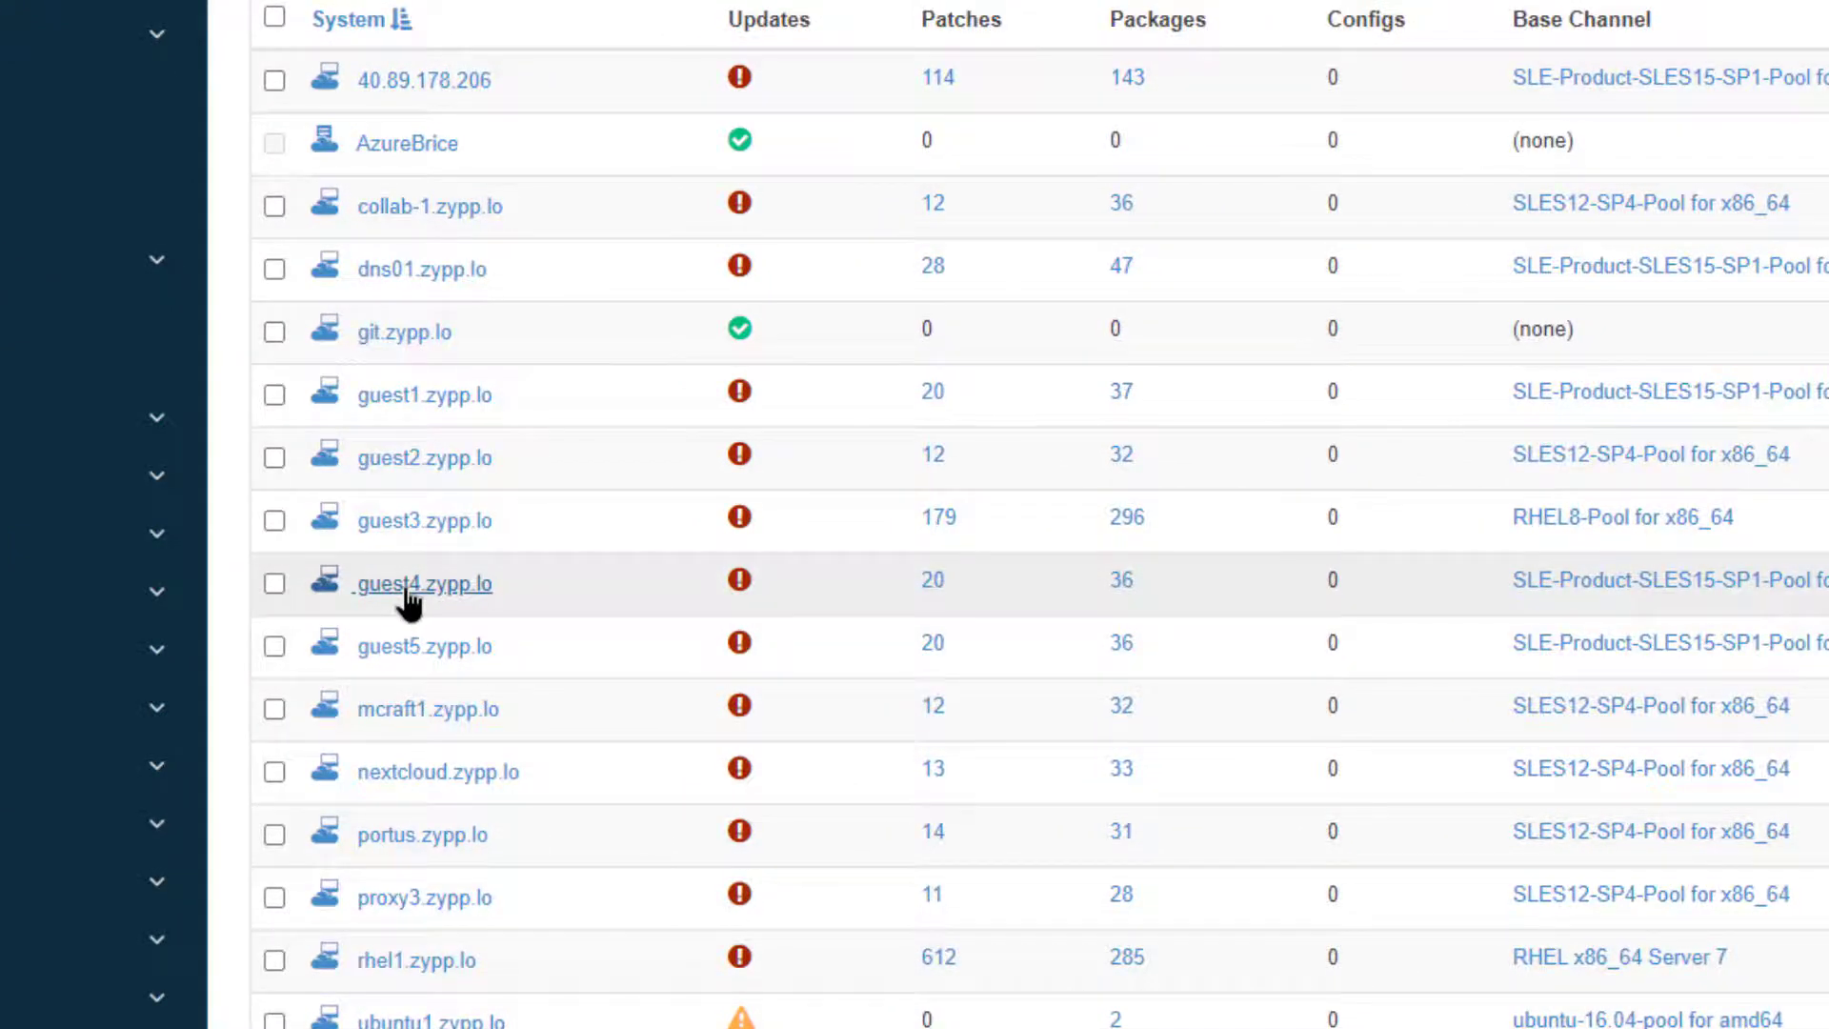
click(407, 589)
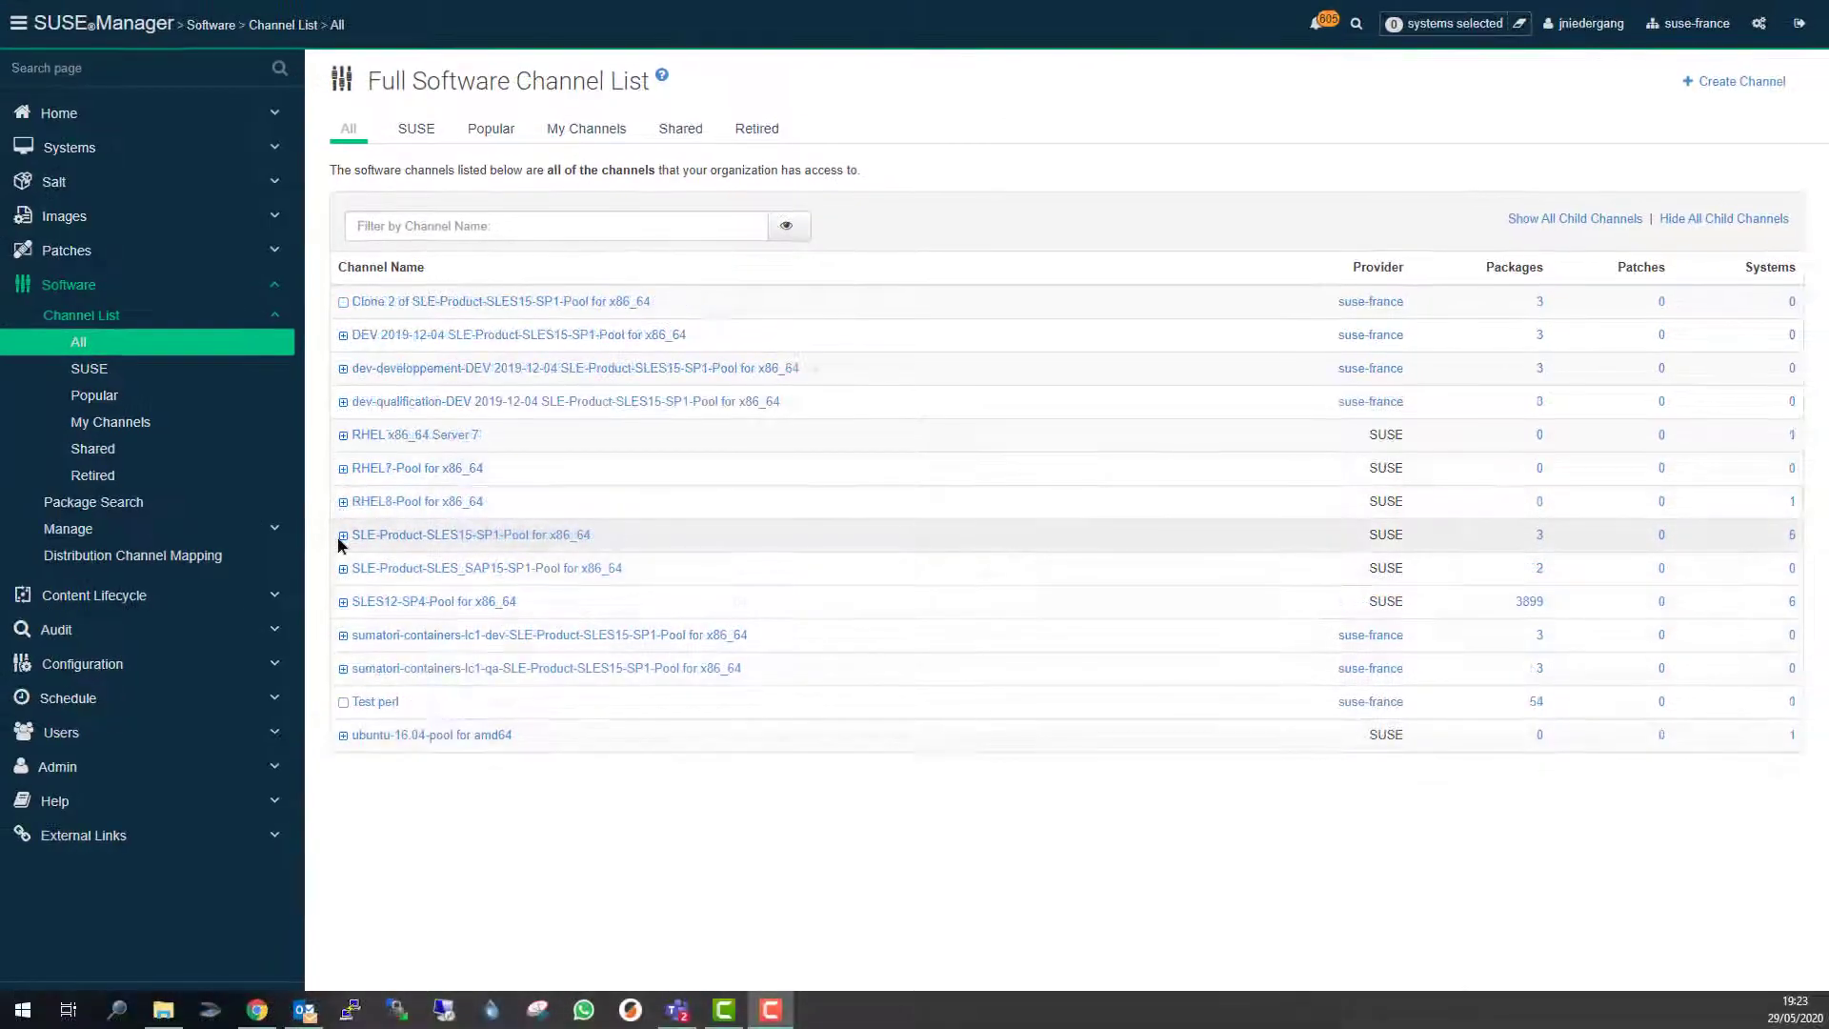
Create a content lifecycle project named "Guests" with label "guests-lifecycle" and description "Cycle de vie pour les machines de type guests".
click(84, 606)
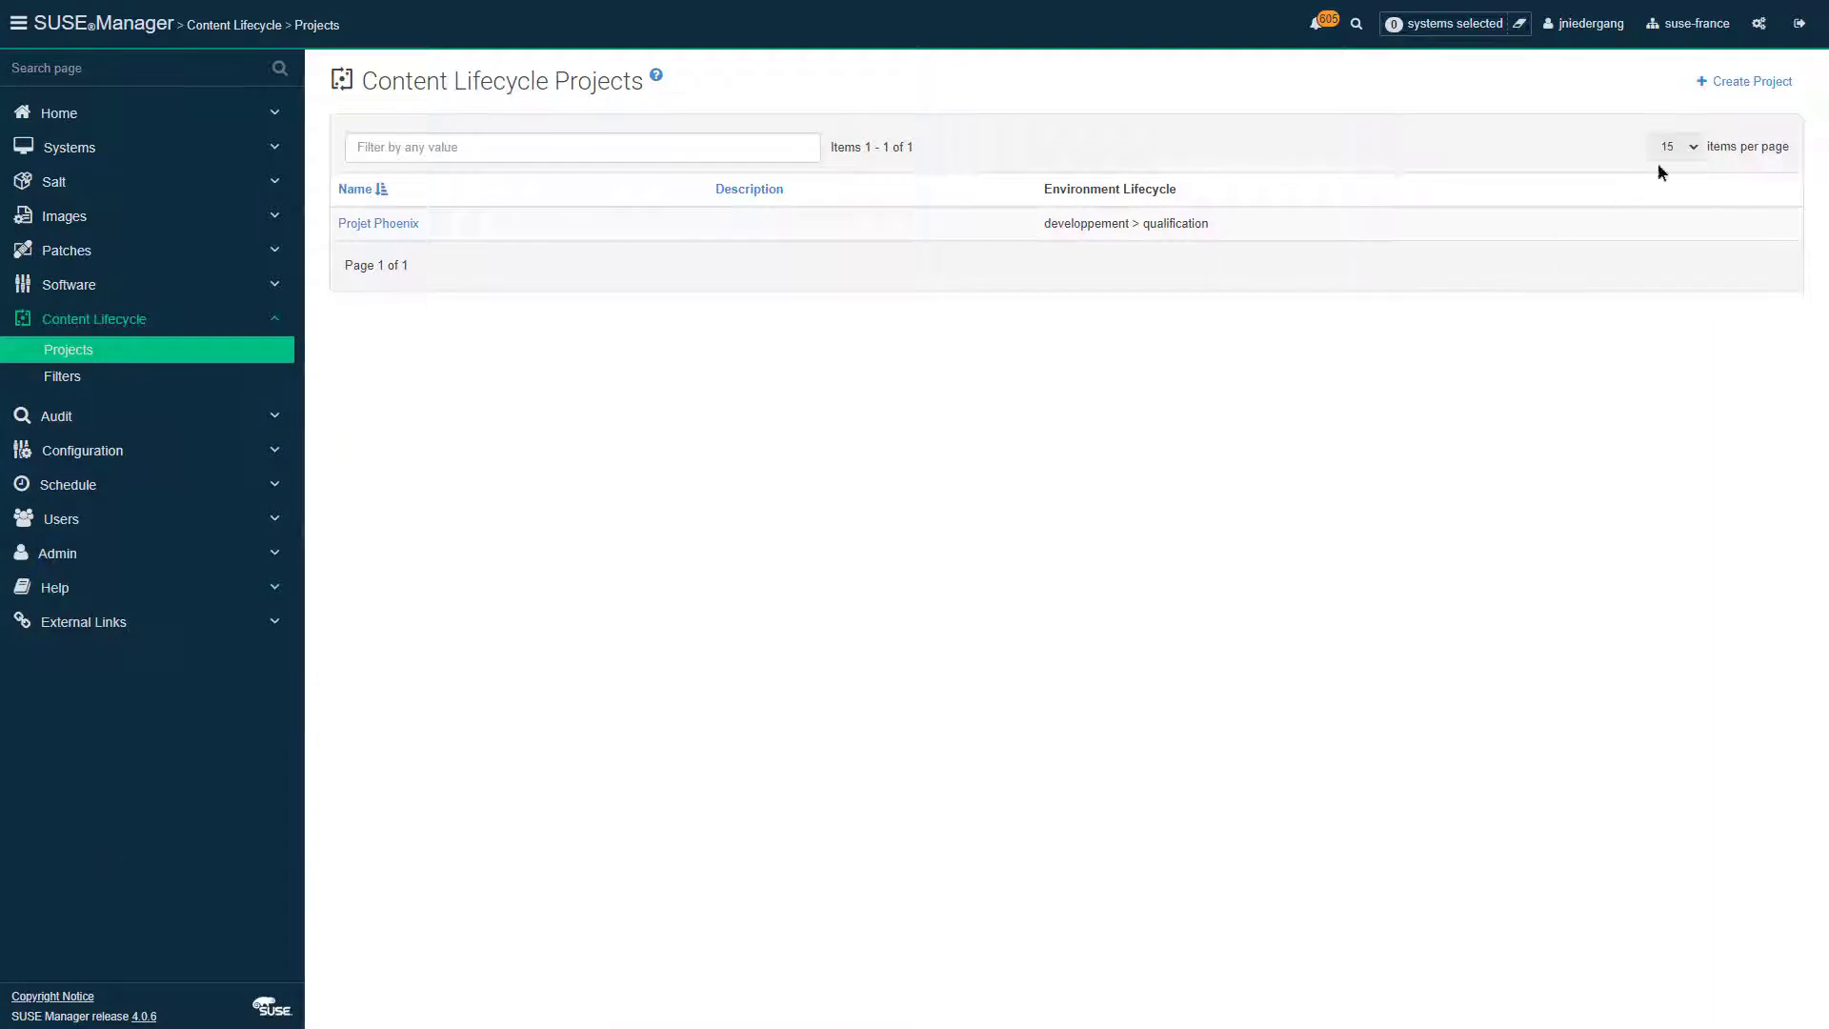
click(1762, 86)
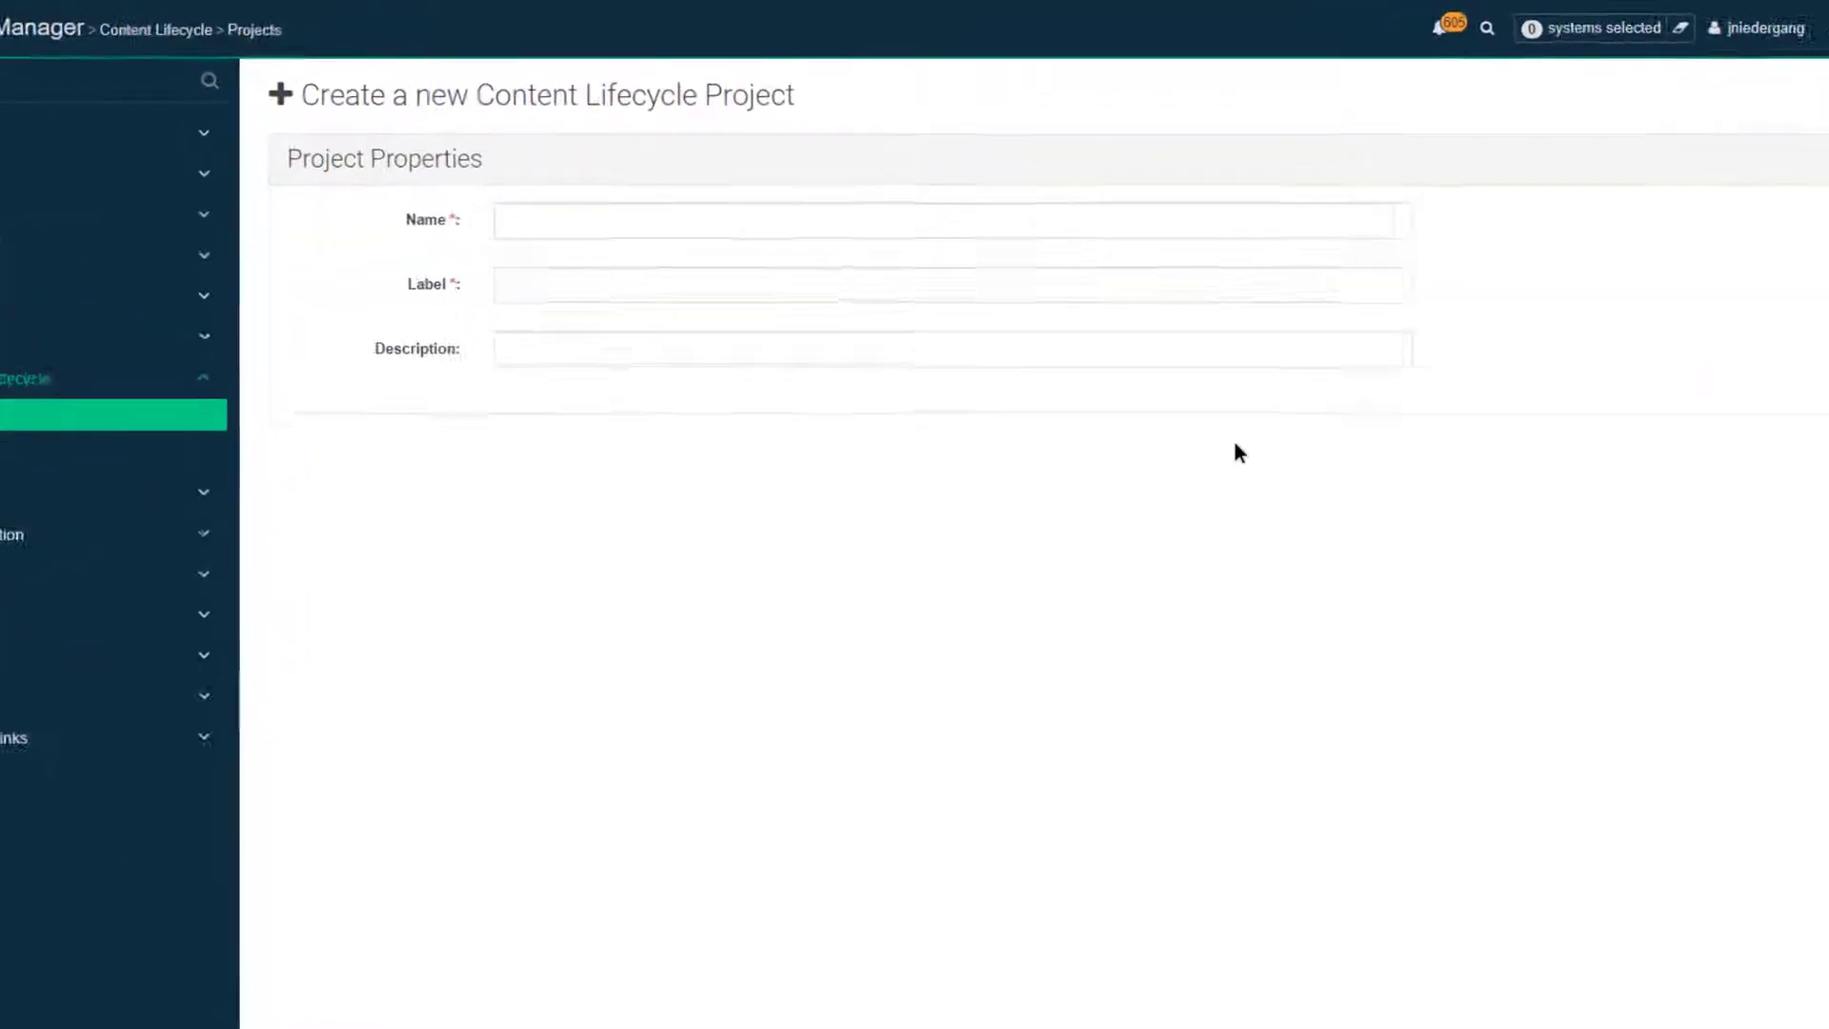
click(562, 210)
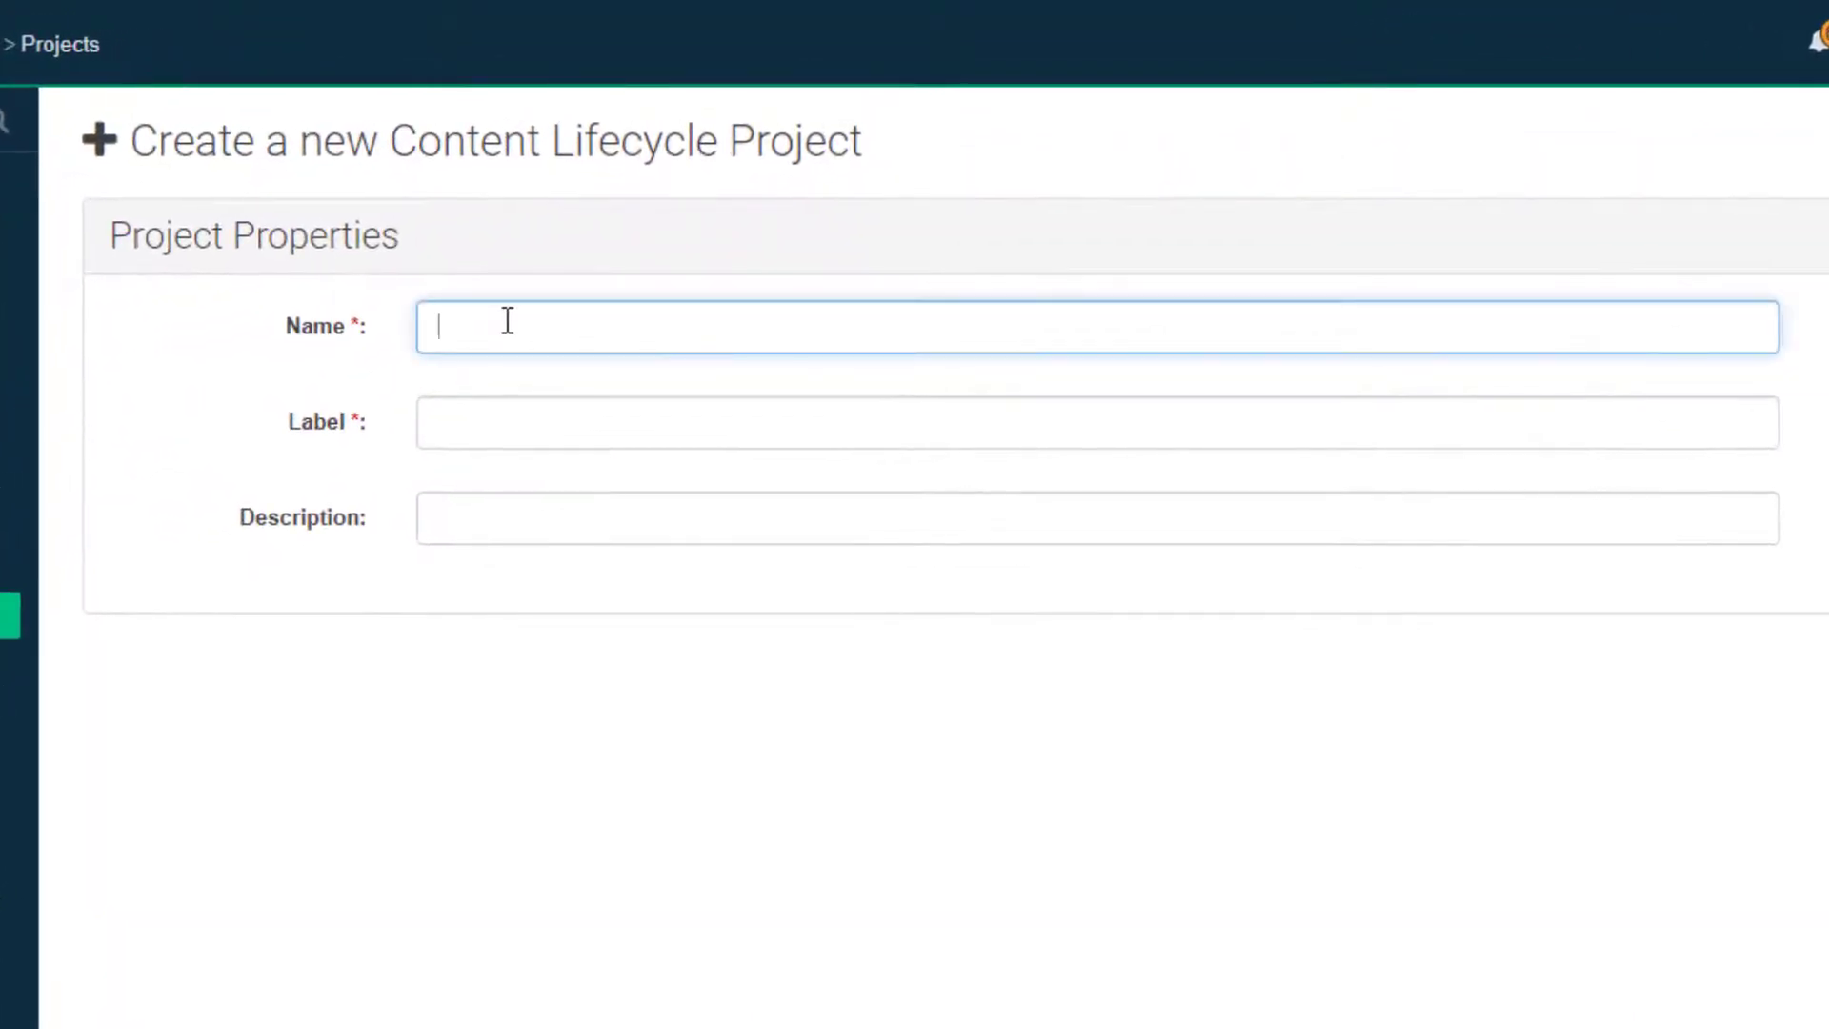
text(Guests)
click(511, 429)
text(guests-lifecycl)
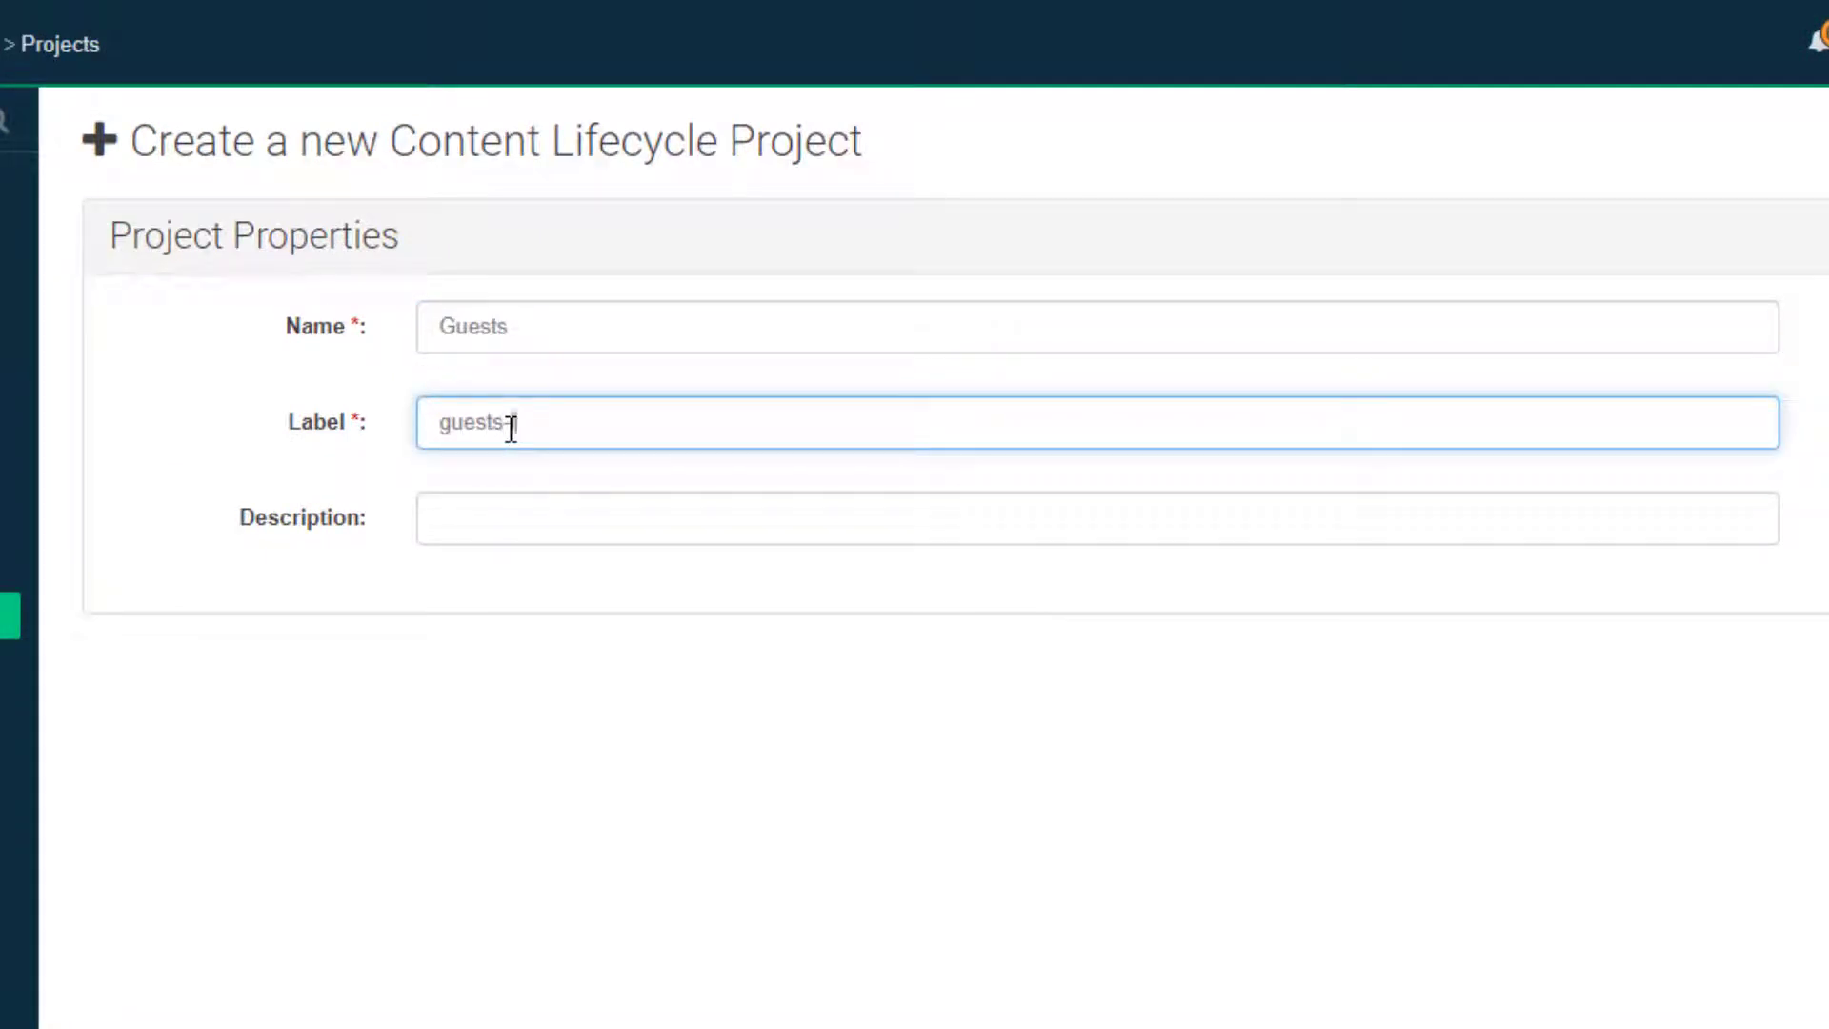
text(e)
key(Tab)
text(Cycle de vie pour les machines de type guests)
click(1759, 95)
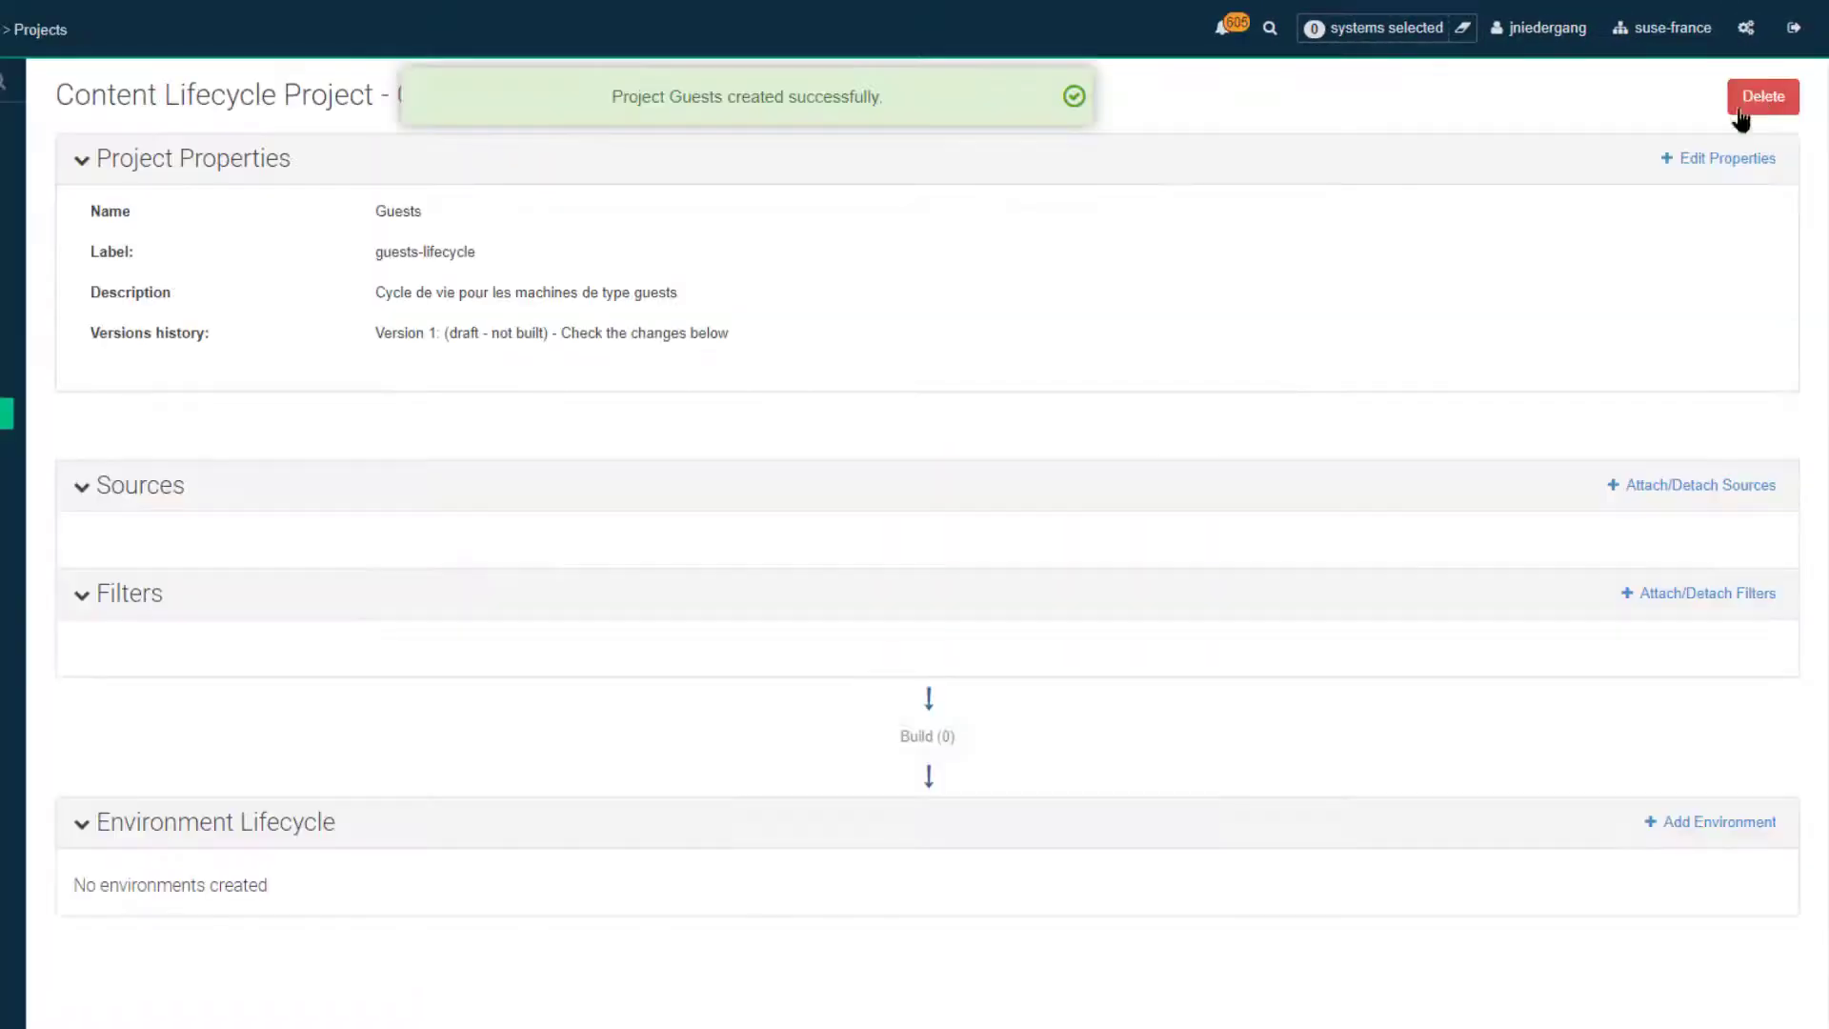
Attach SLE-Product-SLES15-SP1-Pool for x86_64 as the project's base channel source, together with its preselected mandatory and recommended child channels.
click(1688, 486)
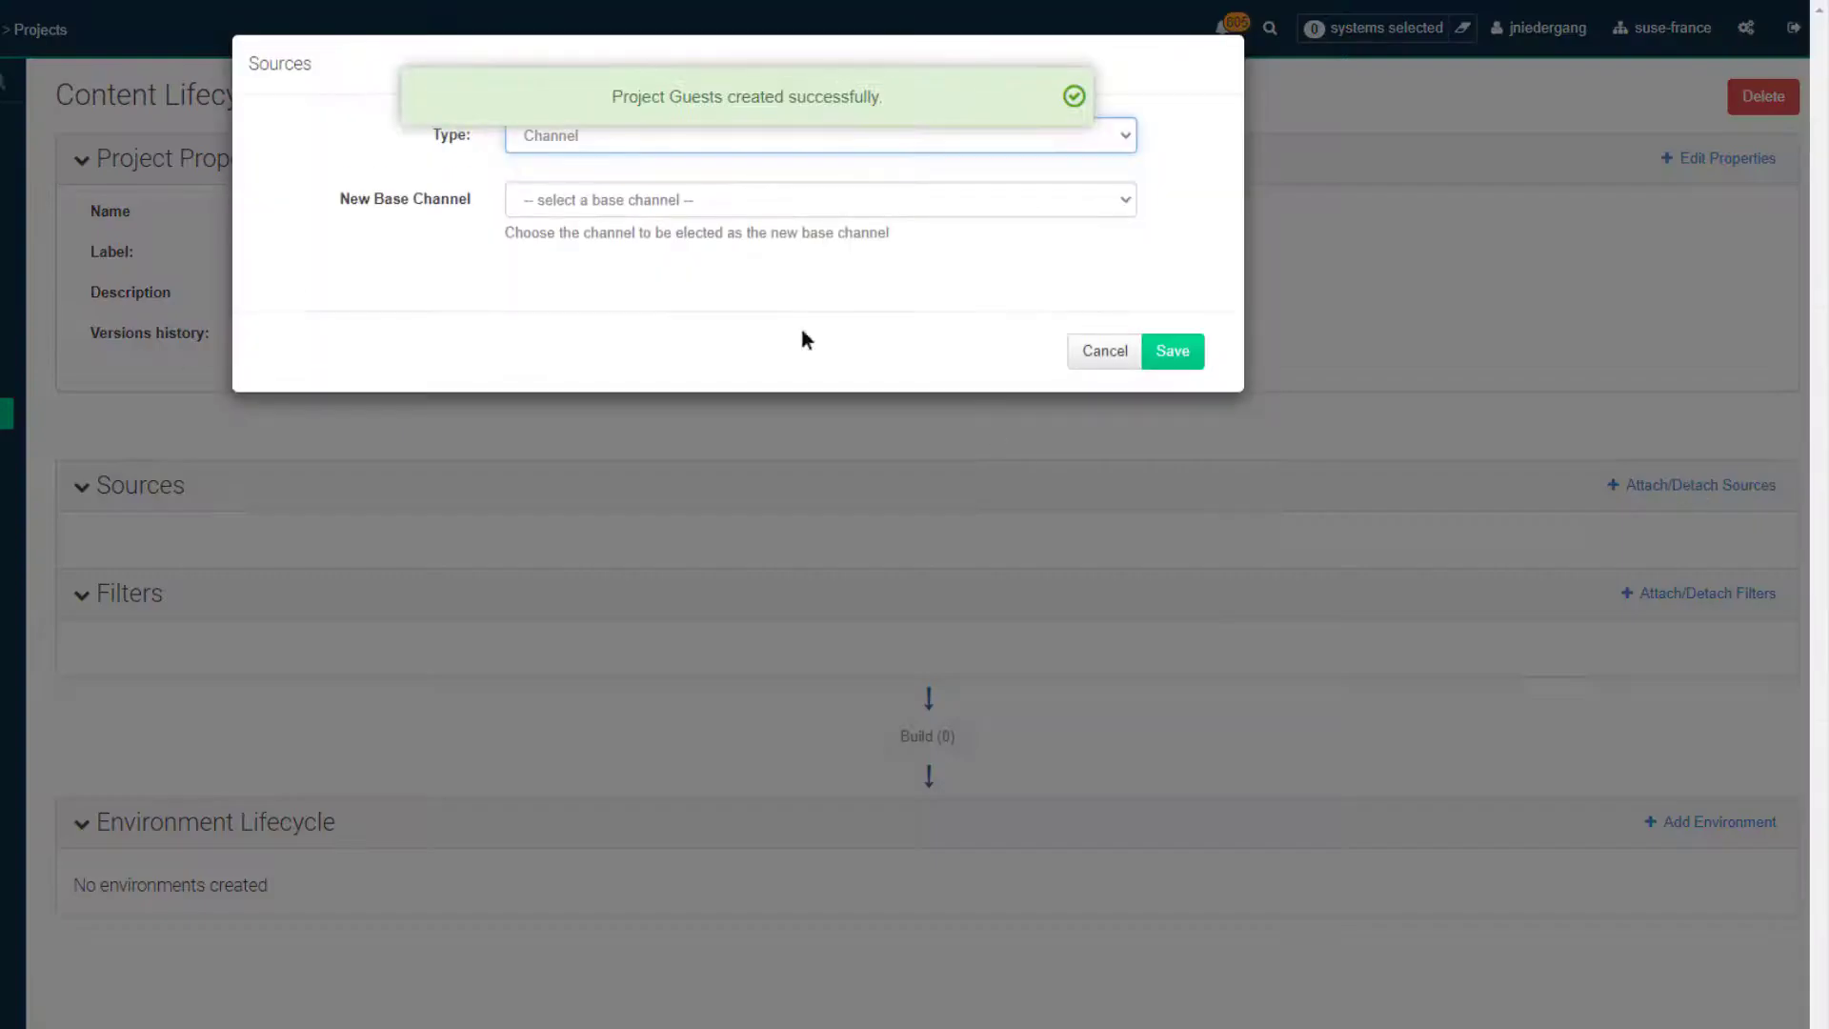
click(621, 199)
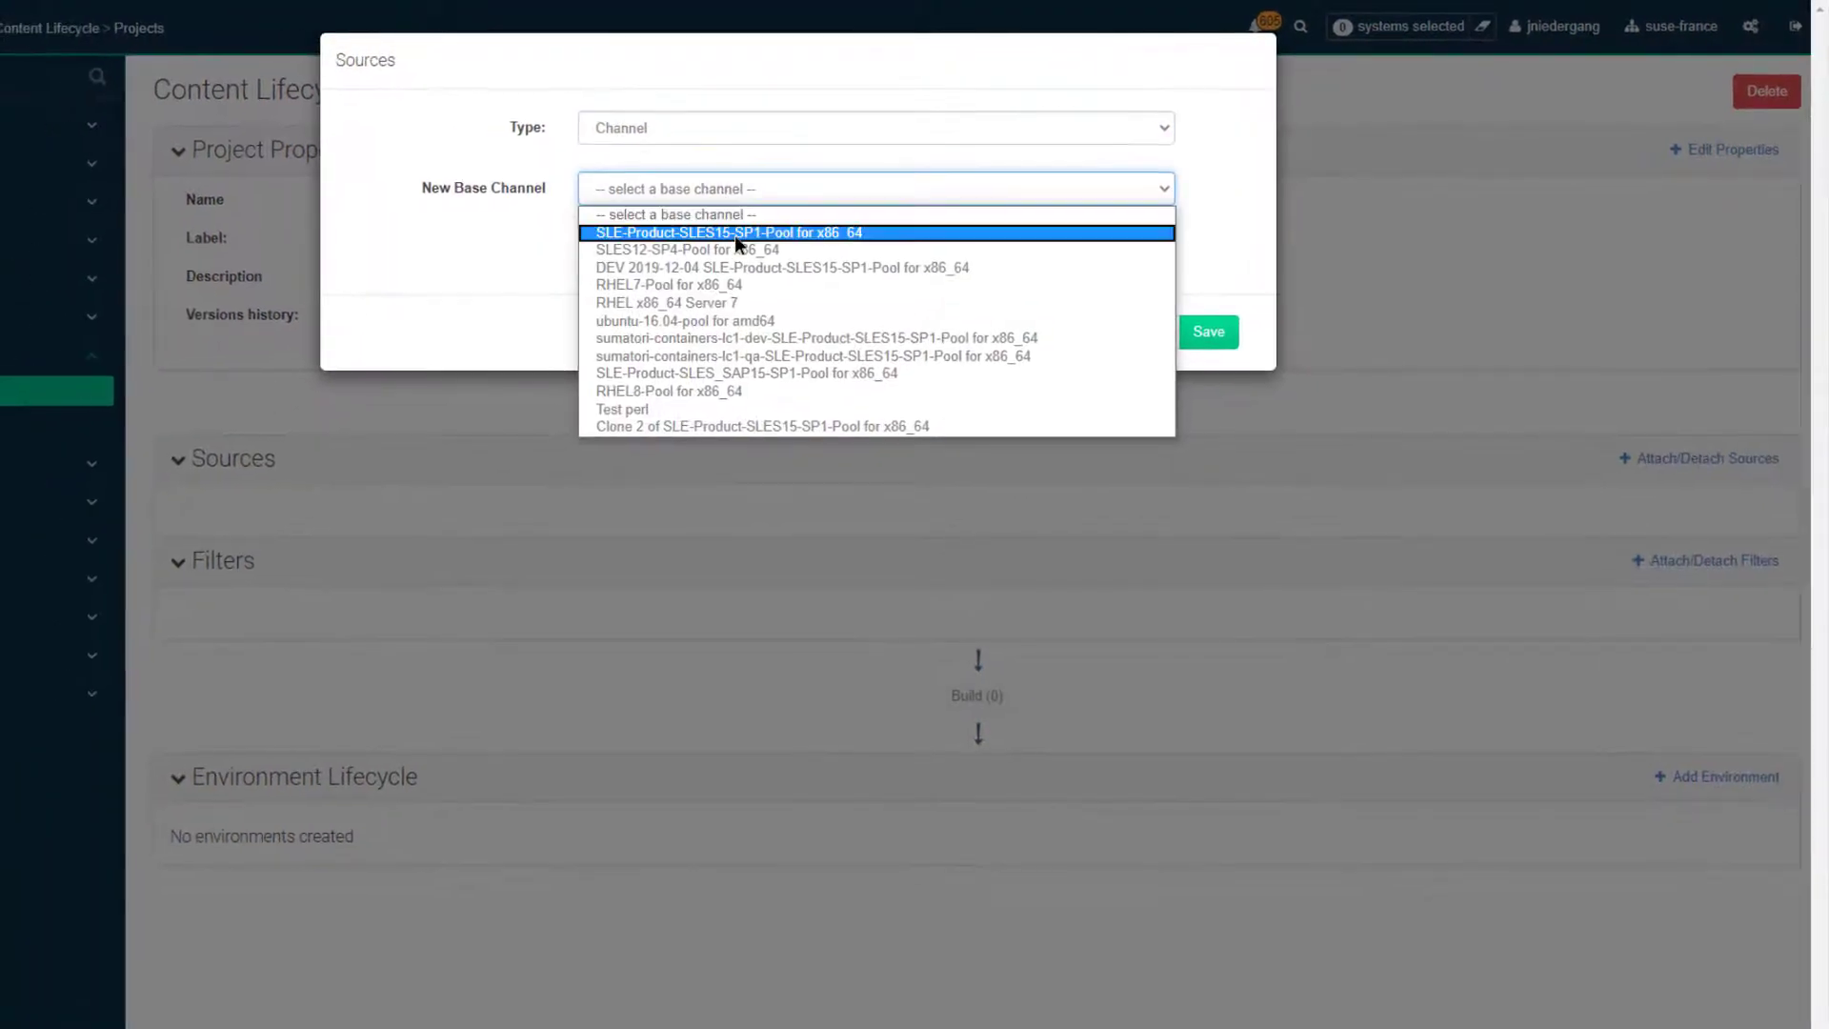
click(734, 235)
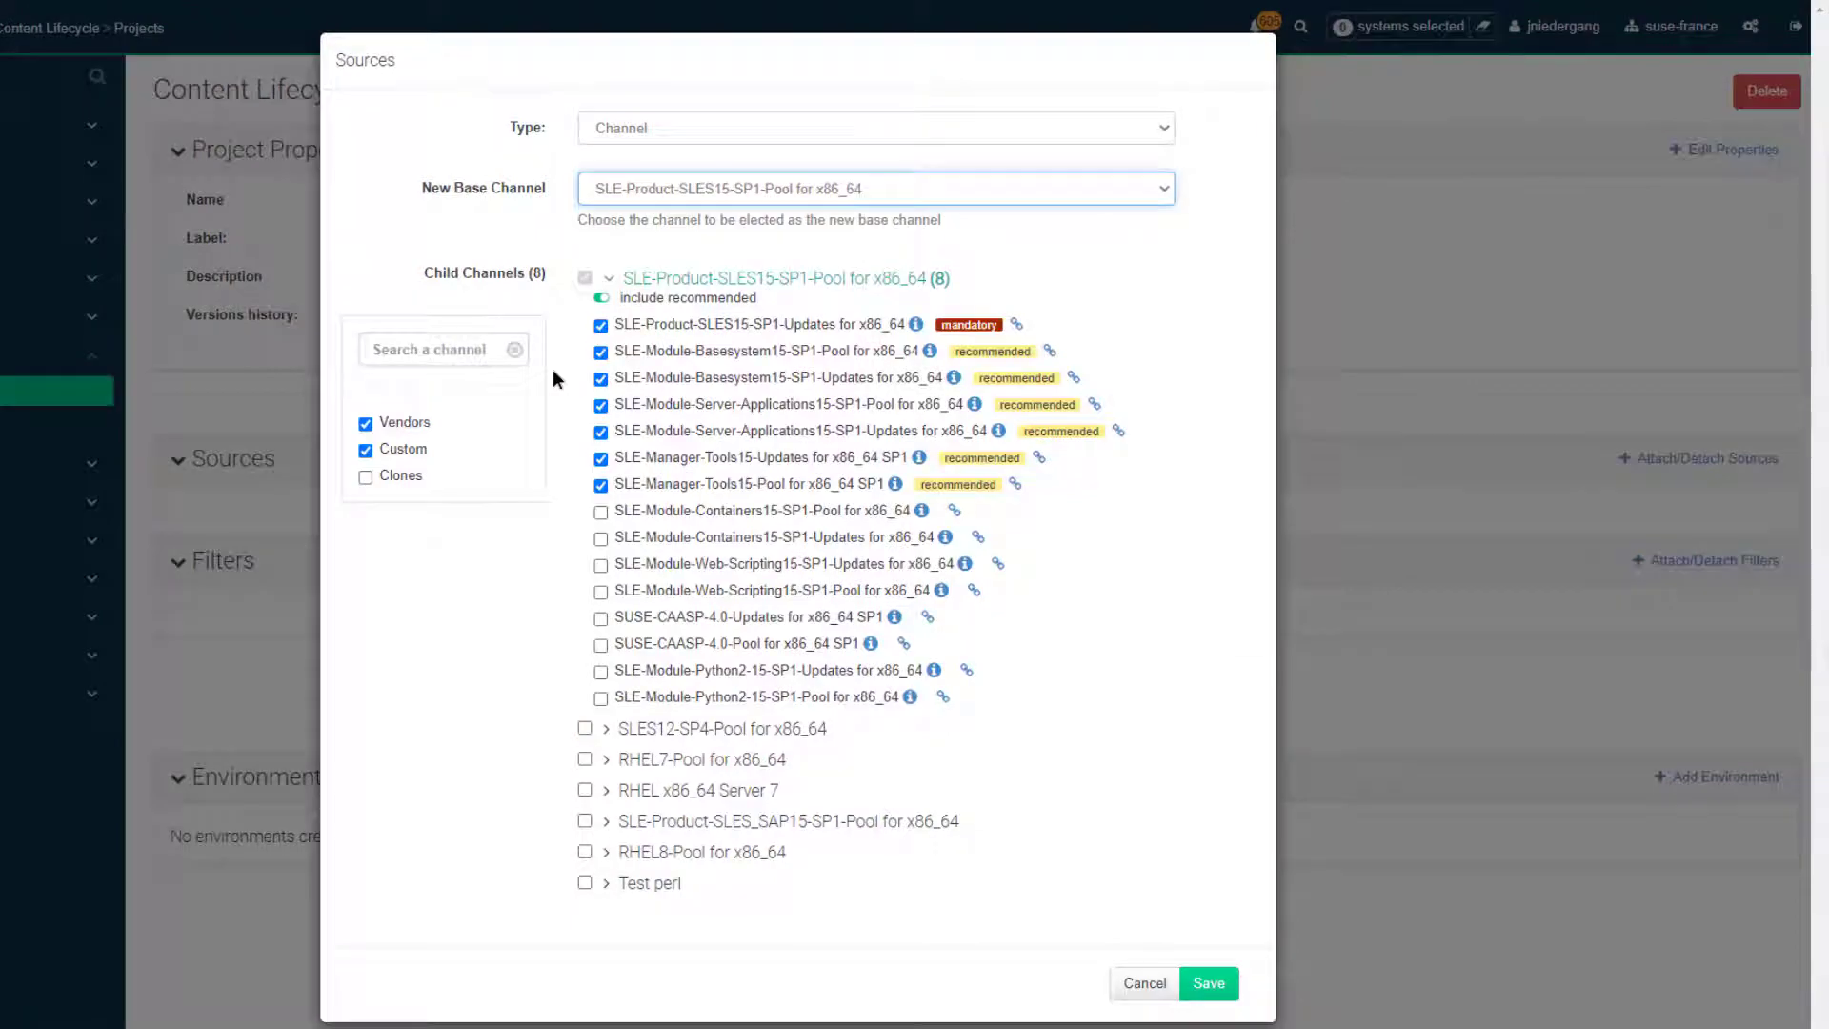
click(1214, 987)
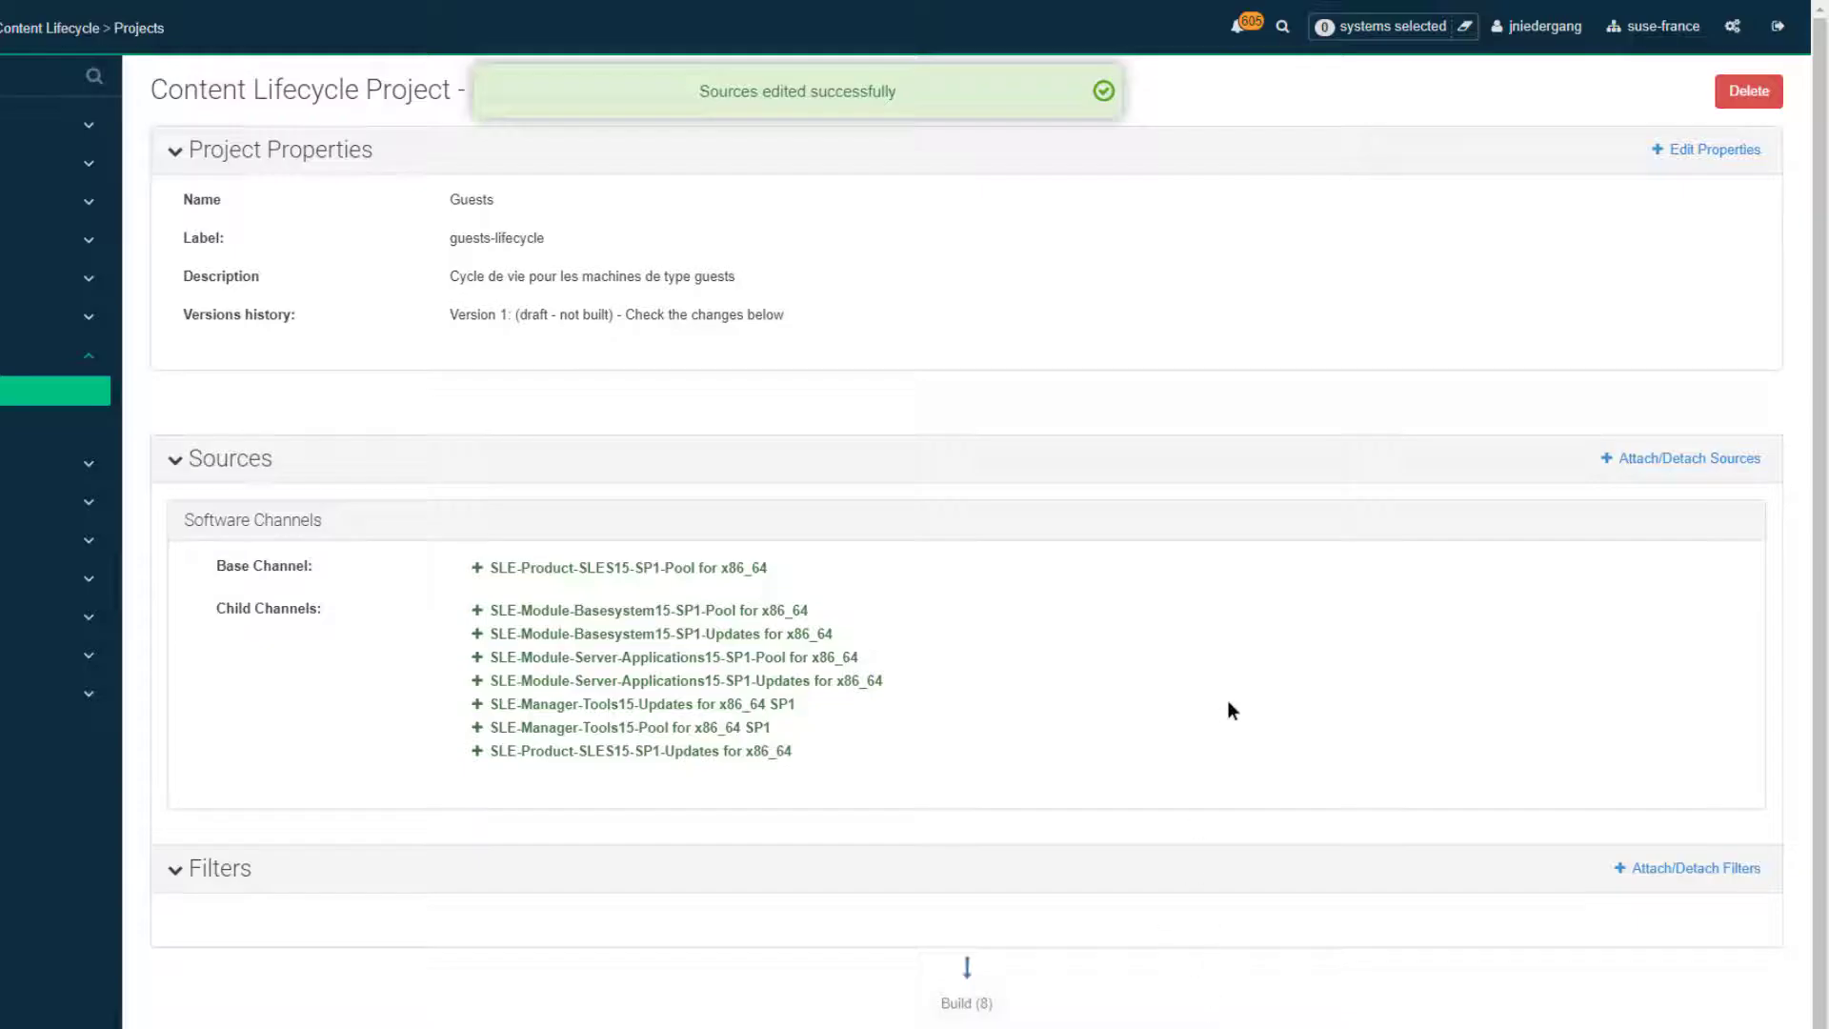
Add an environment named "dev-guests" to the project with description "Environnement de développement pour es guests".
scroll(1278, 696, down, 1)
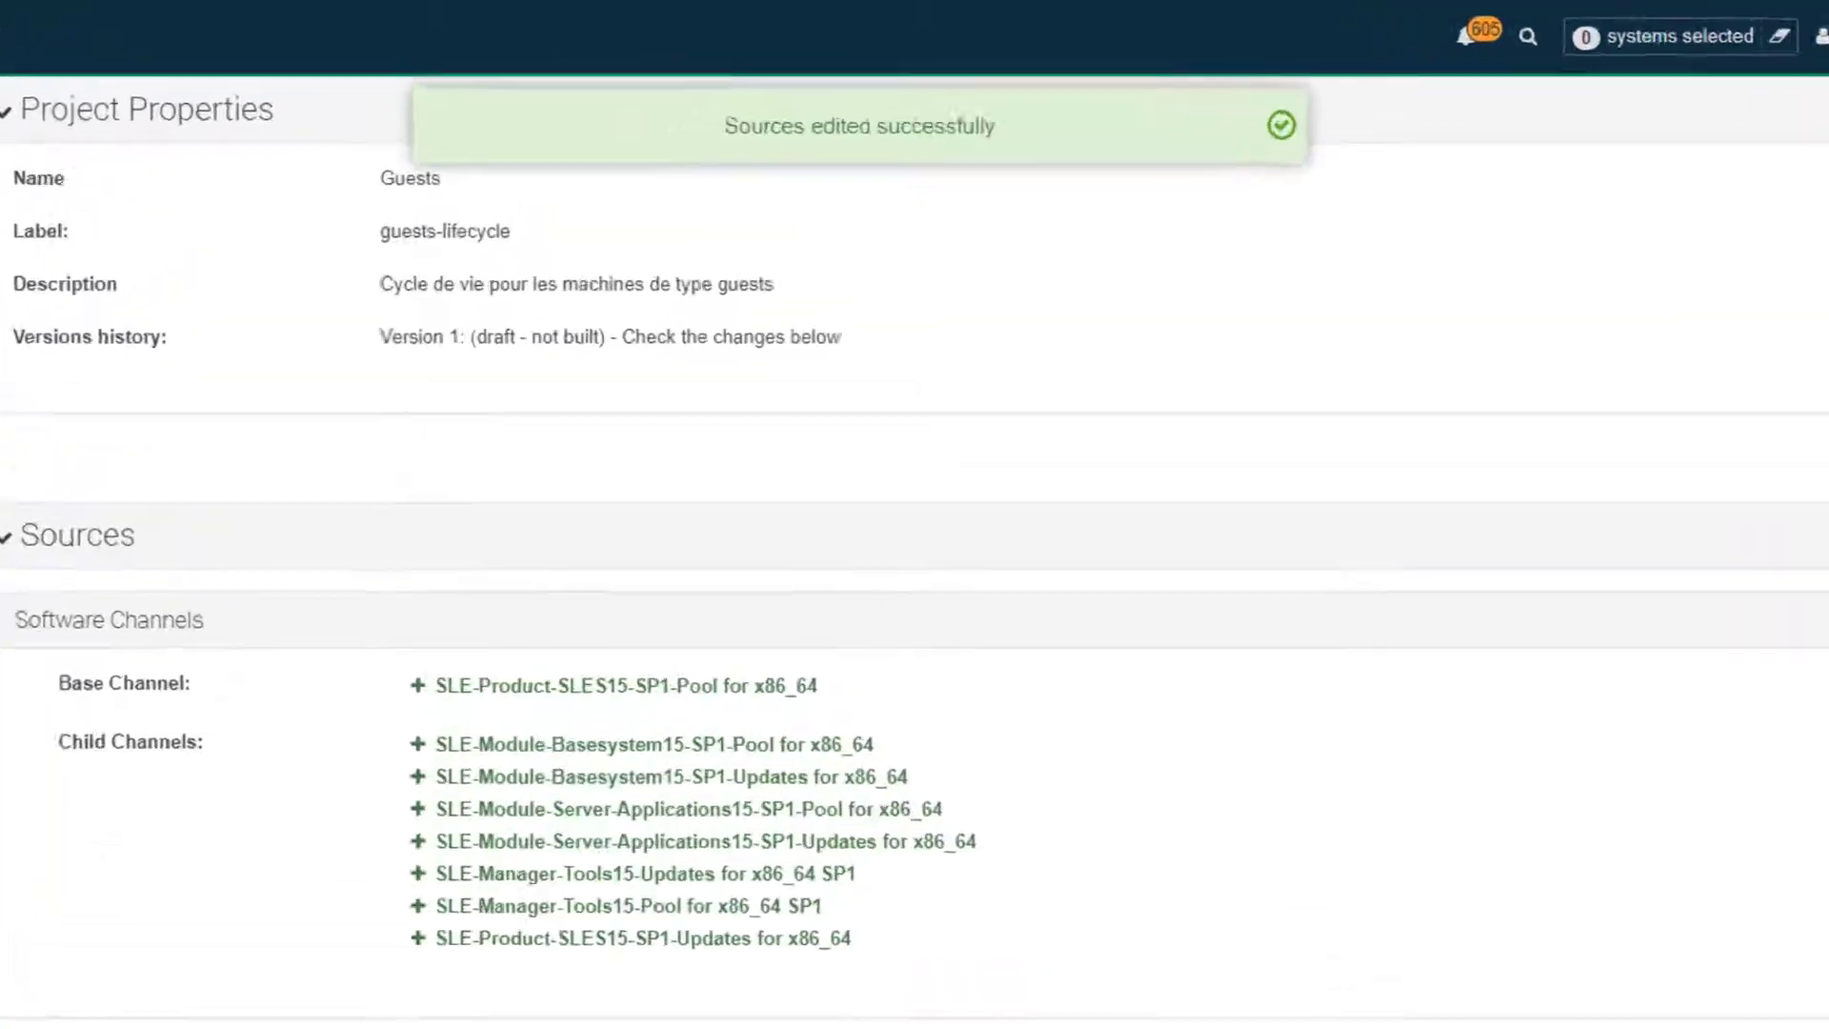
click(1687, 1013)
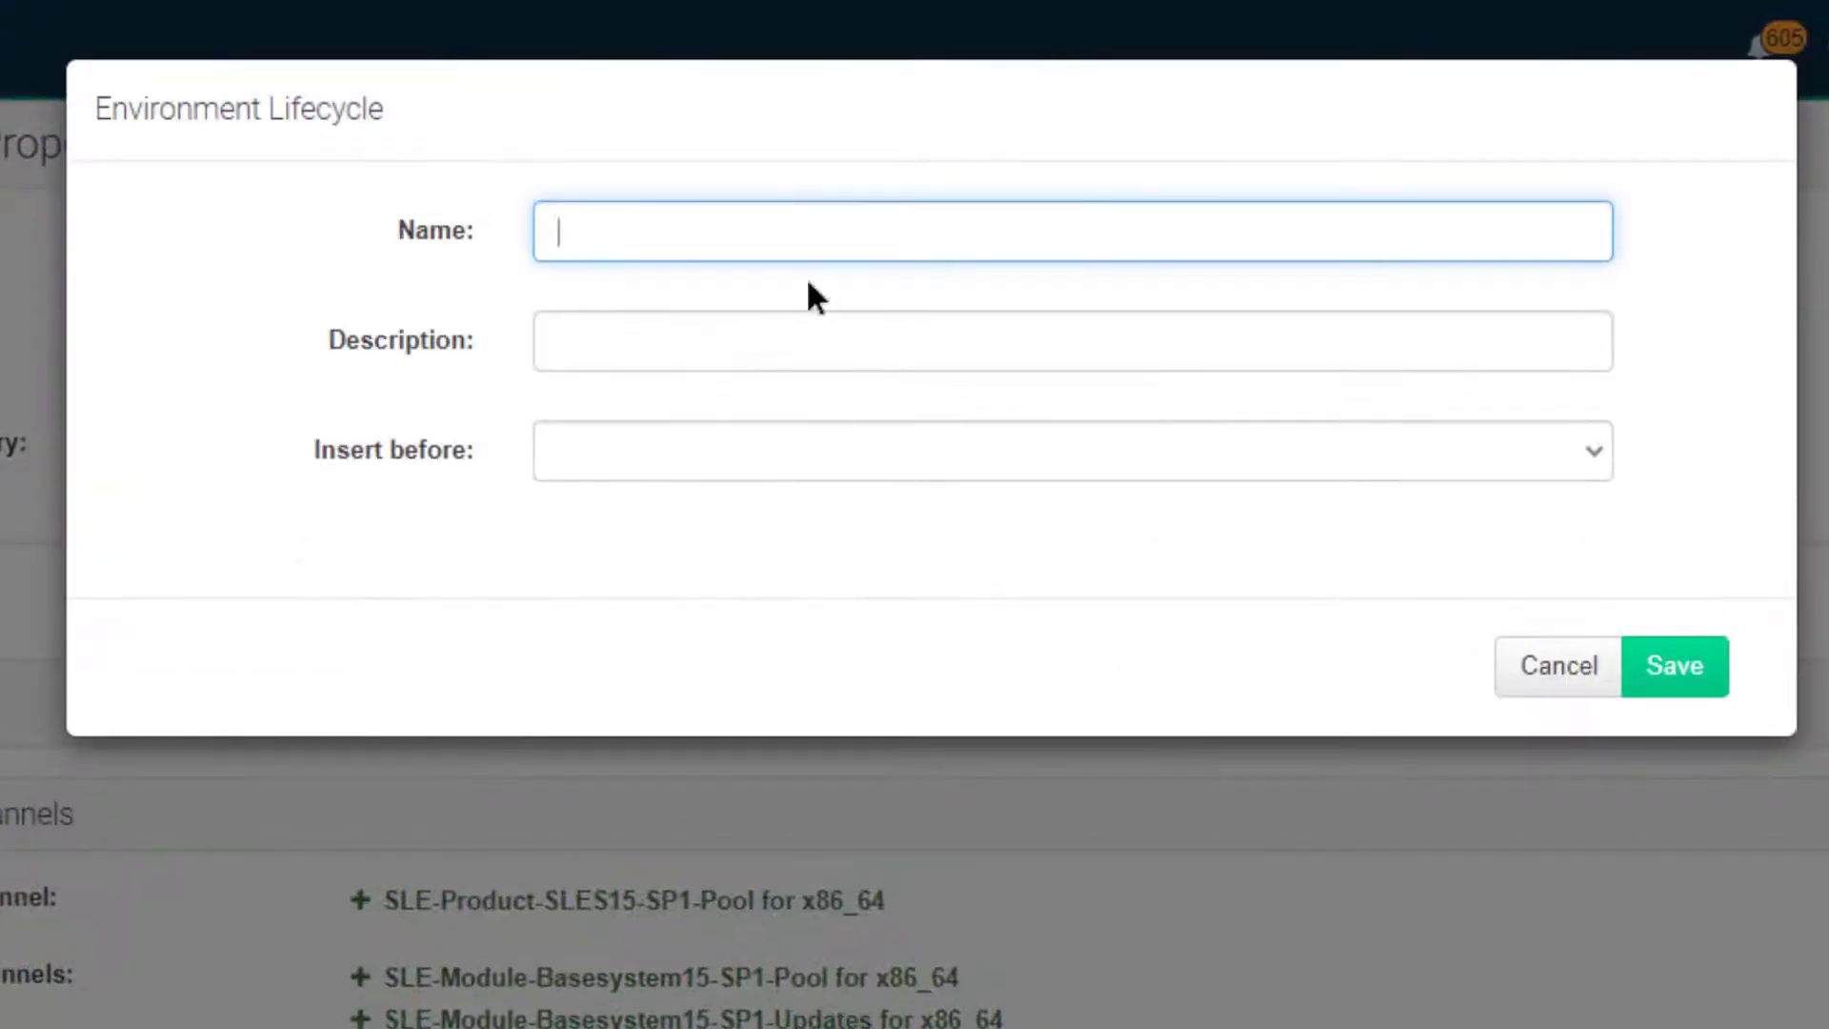
text(dev-guests)
key(Tab)
text(Environnement de développement po)
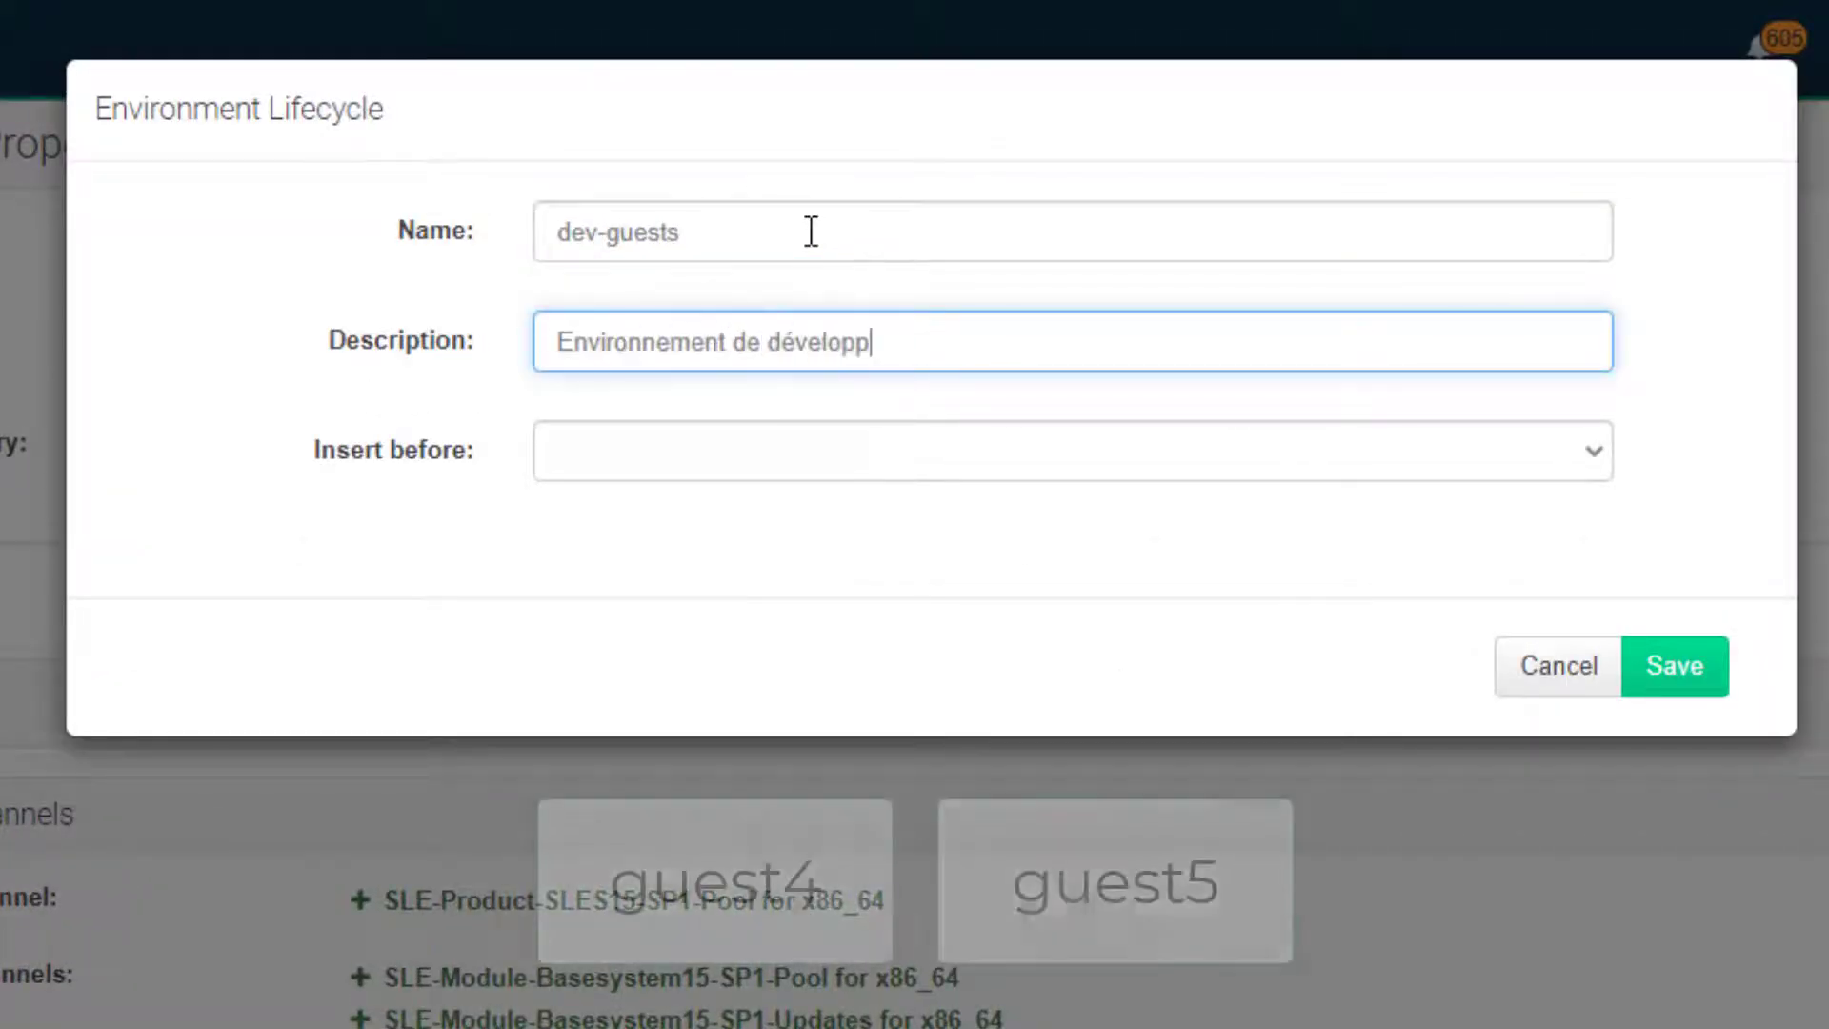
text(ur es guests)
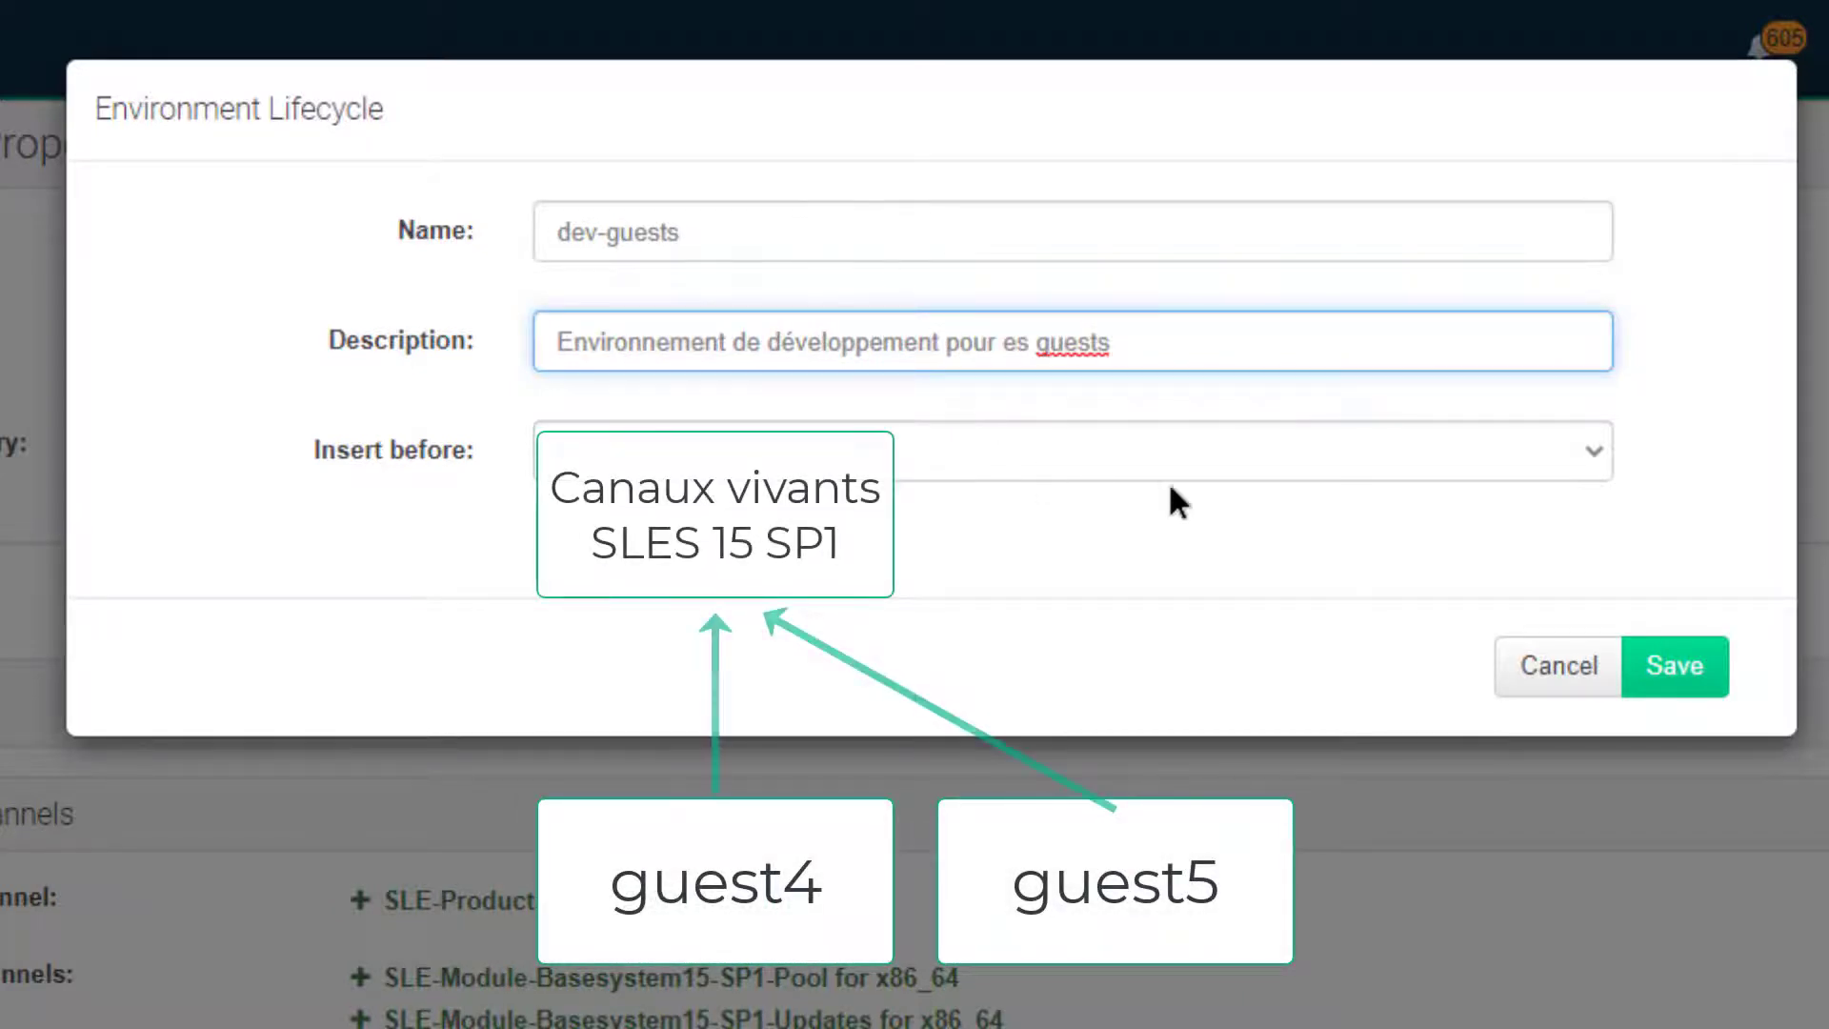
click(1092, 473)
click(1524, 540)
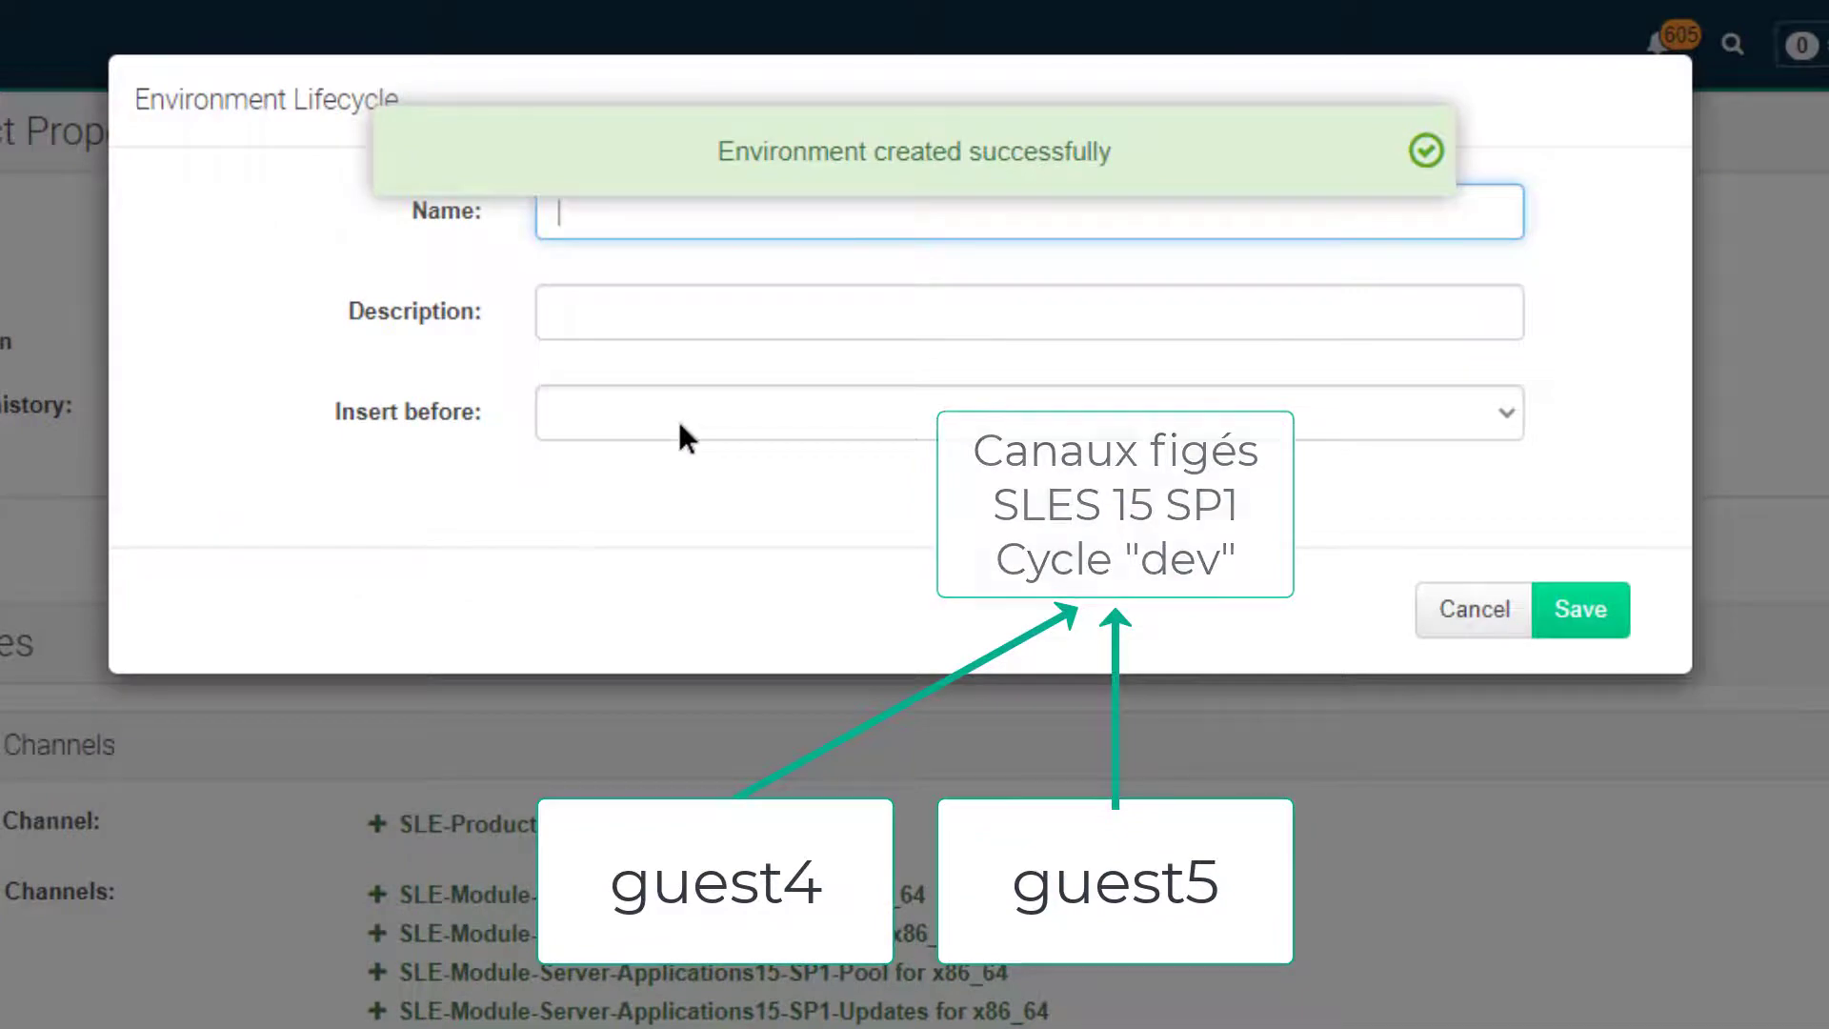
Add an environment named "qual-guests" with description "Environnement de qualification pour les guests", leaving the insert-before choice blank.
text(qual-guests)
key(Tab)
text(Enviro)
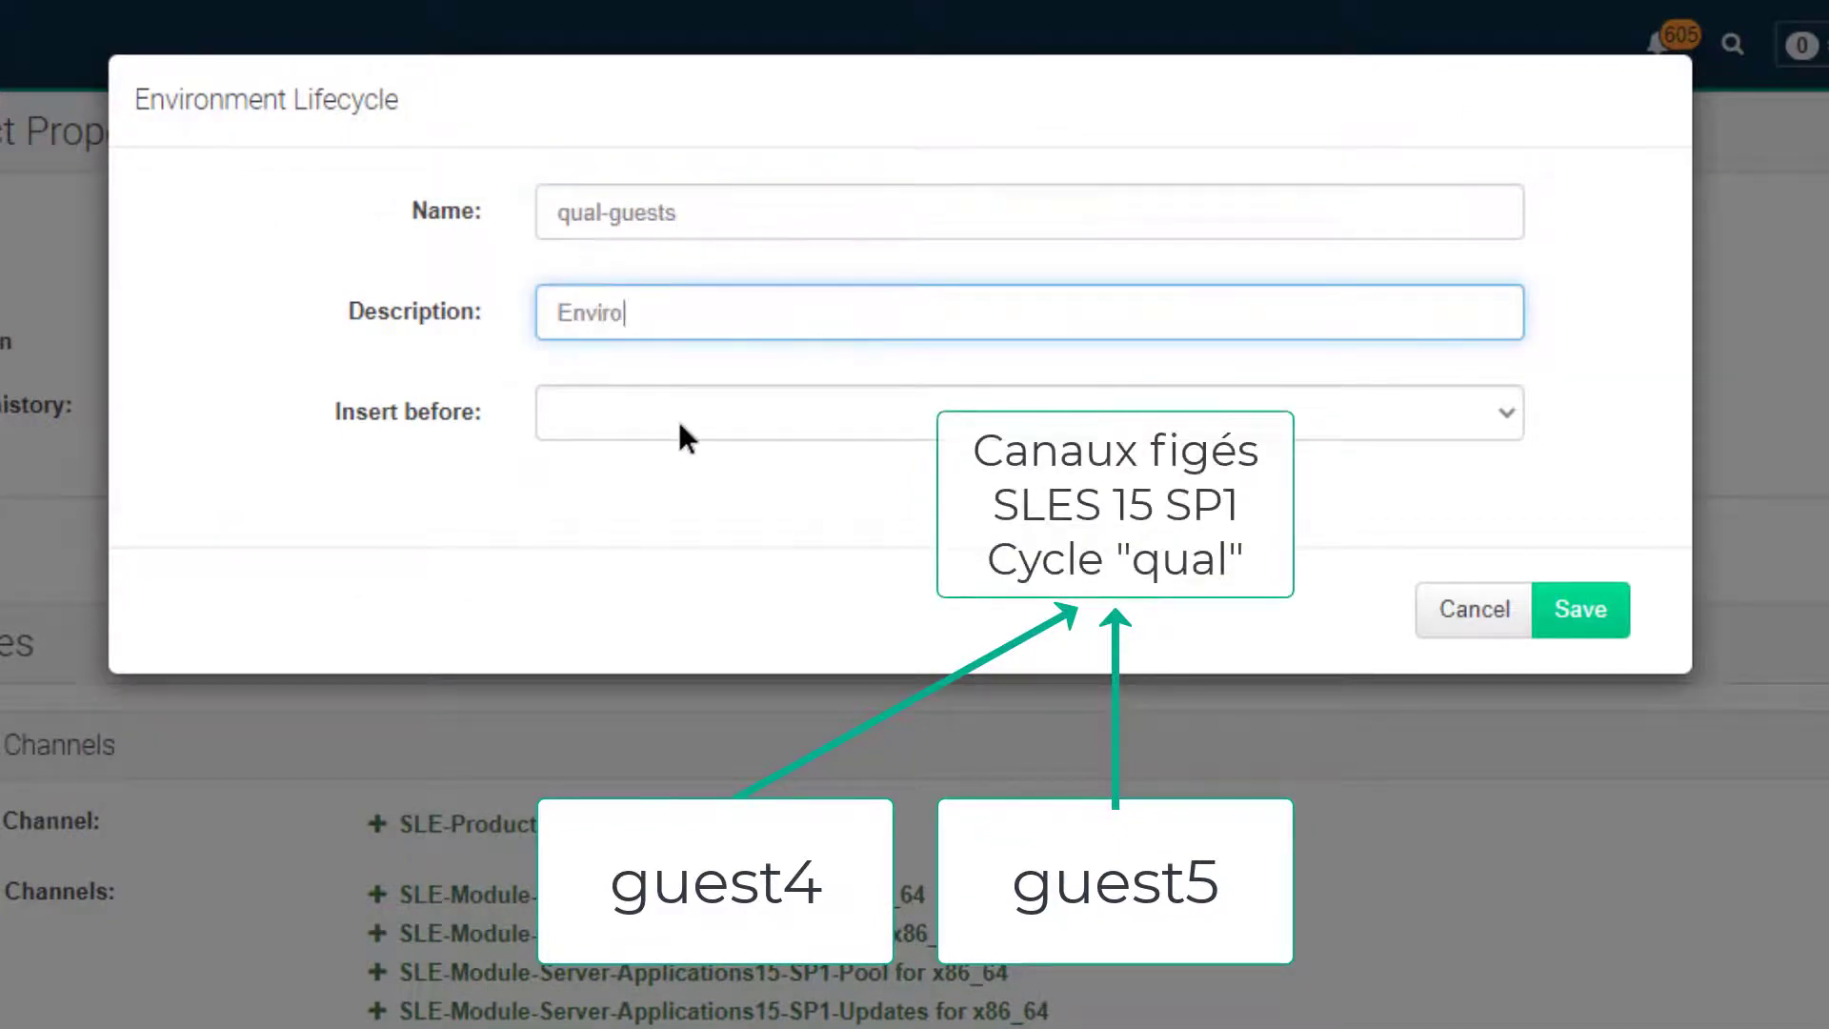
text(nnement de qualification pour les gue)
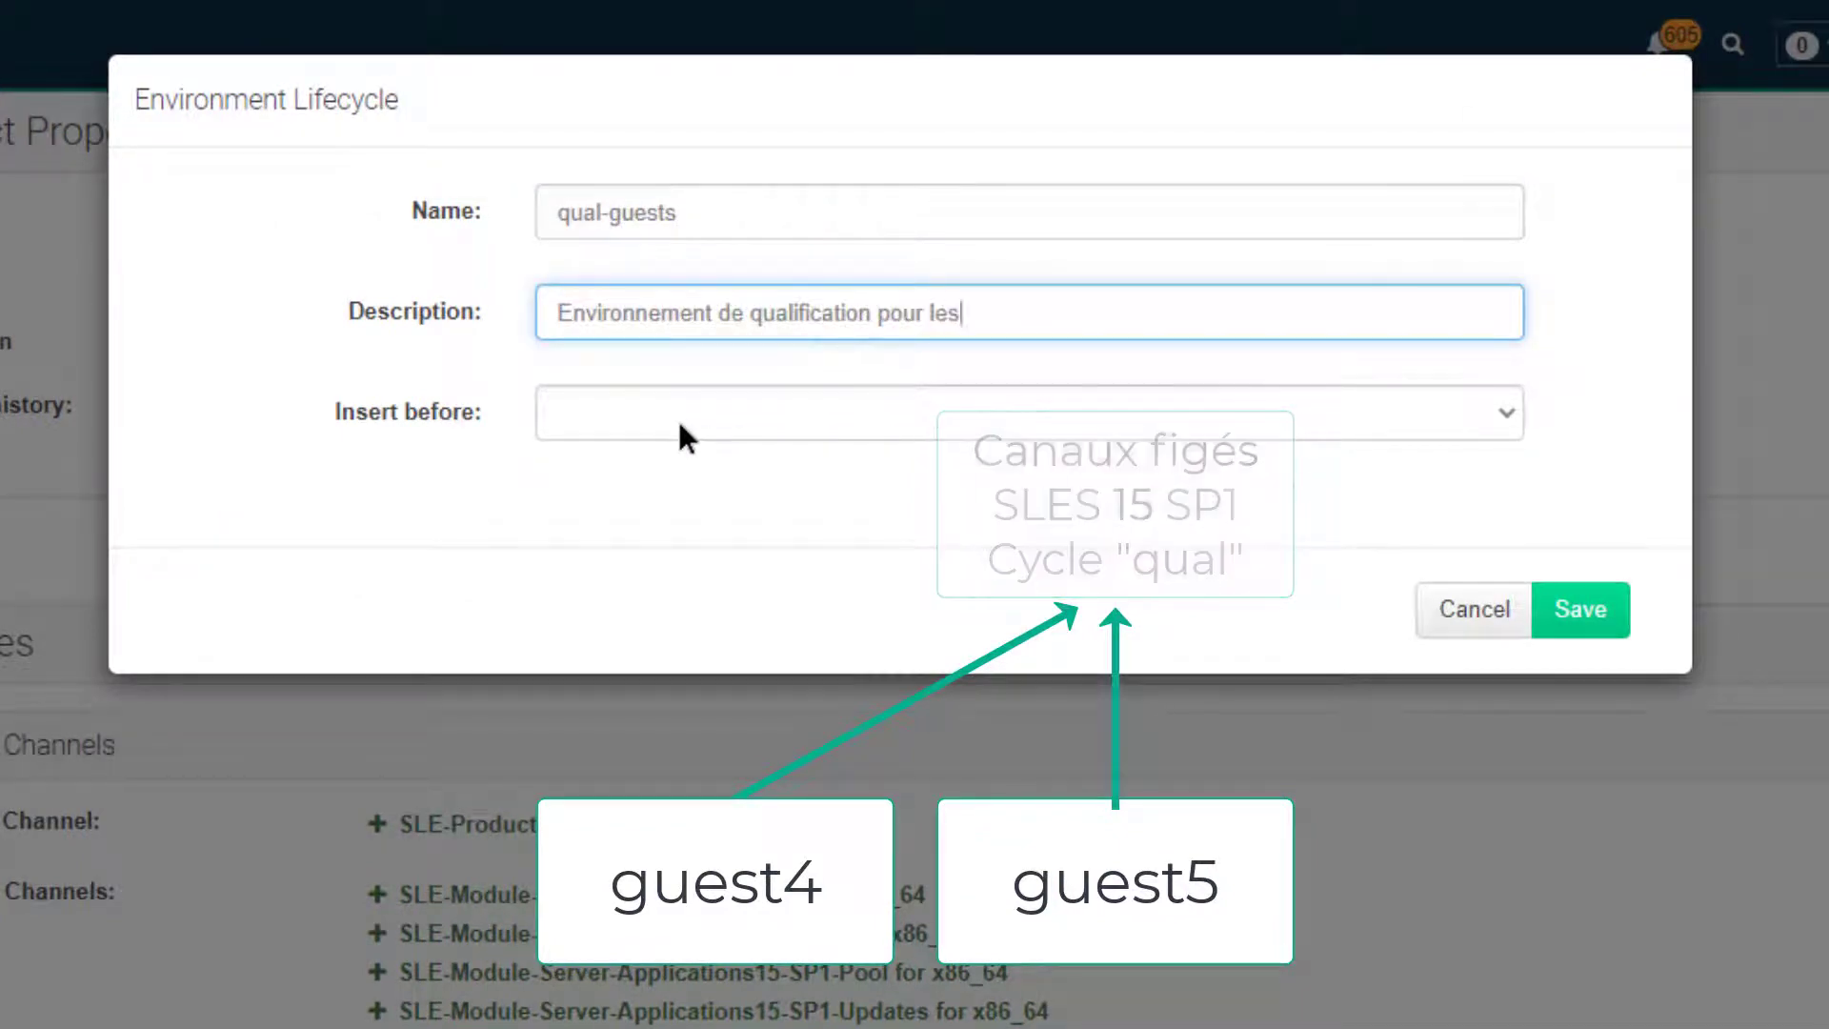
text(sts)
click(1506, 413)
click(1507, 412)
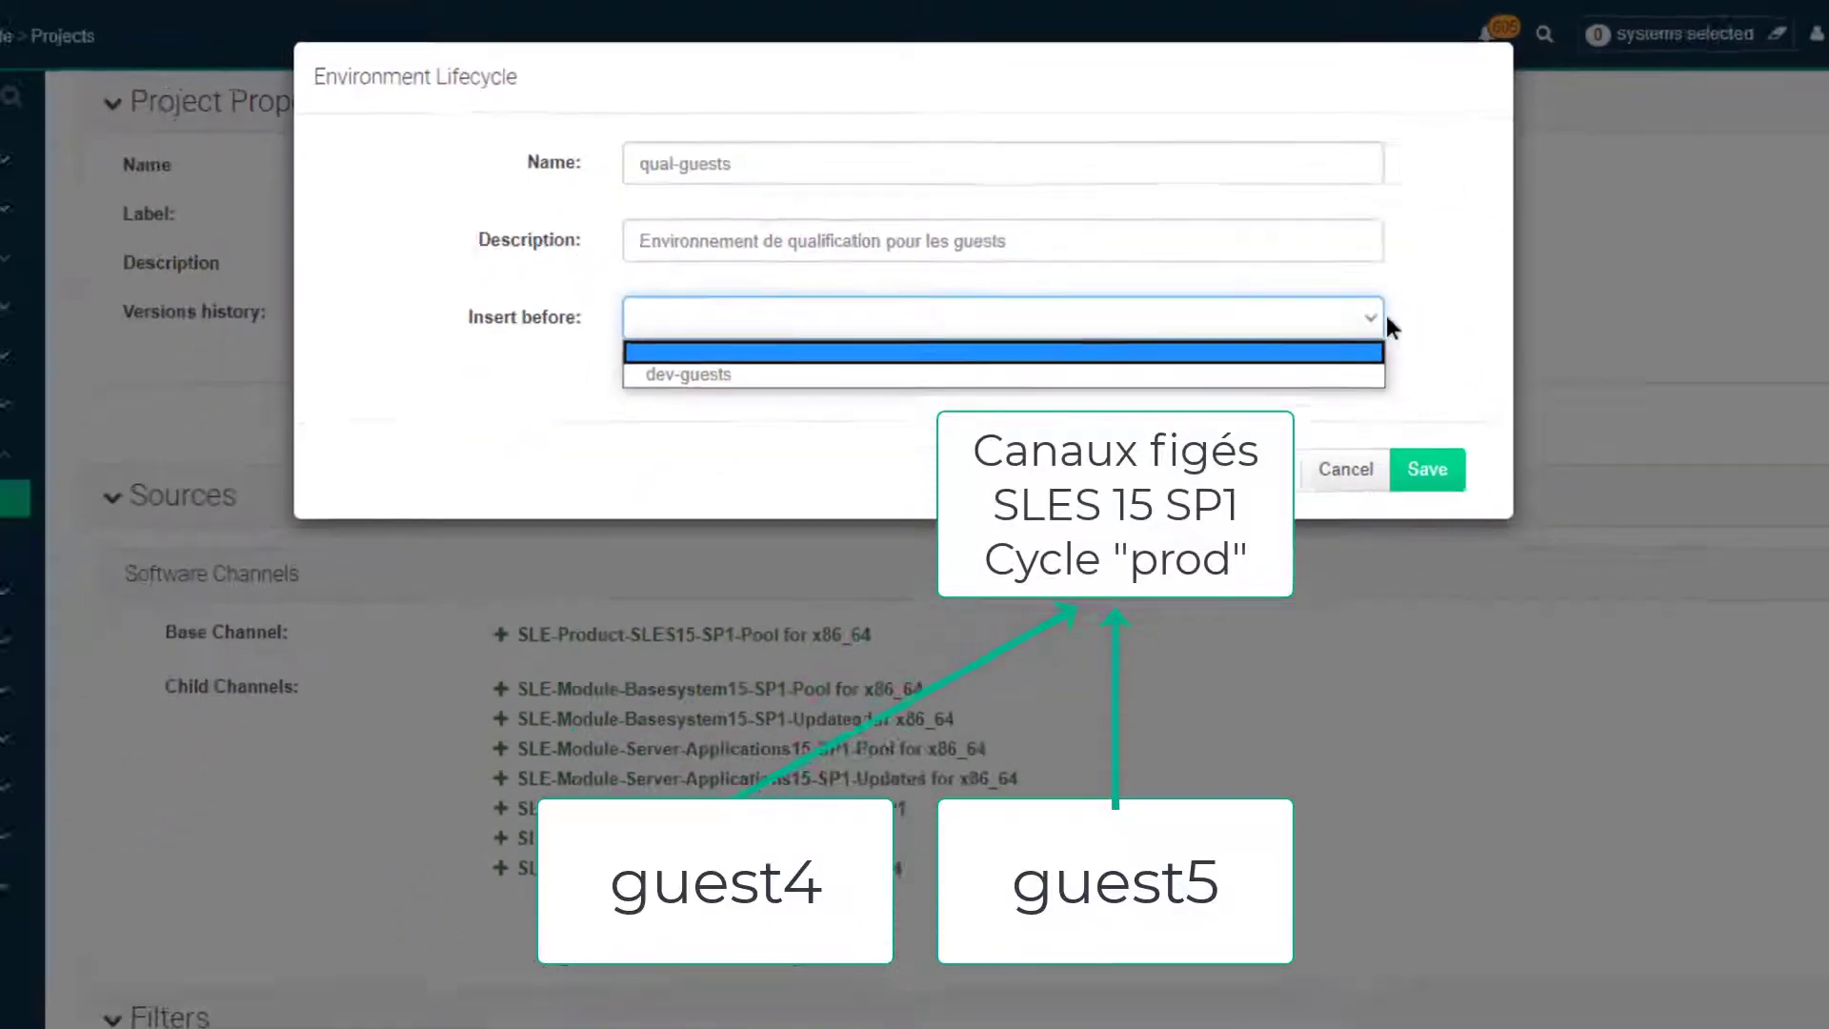
click(1275, 330)
Add an environment named "prod-guests" with description "Environnement de production pour les guests".
click(1730, 909)
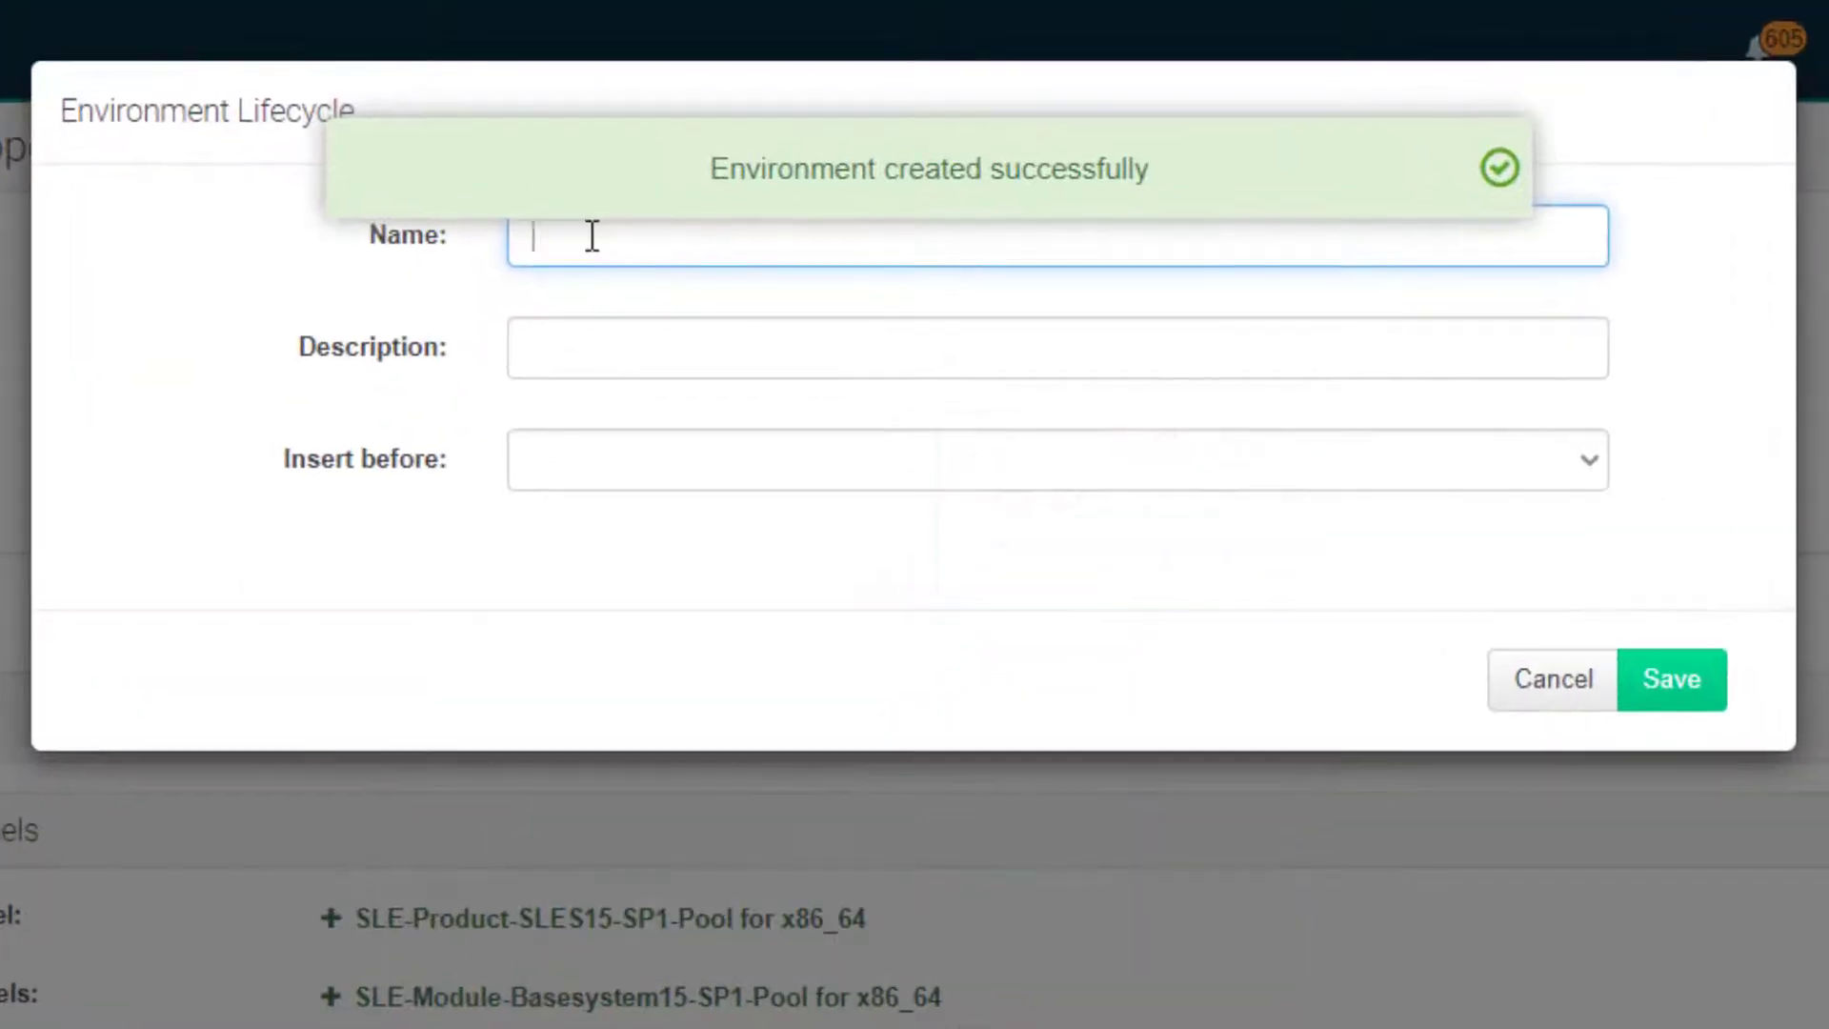
text(prod-guests)
key(Tab)
text(Envir)
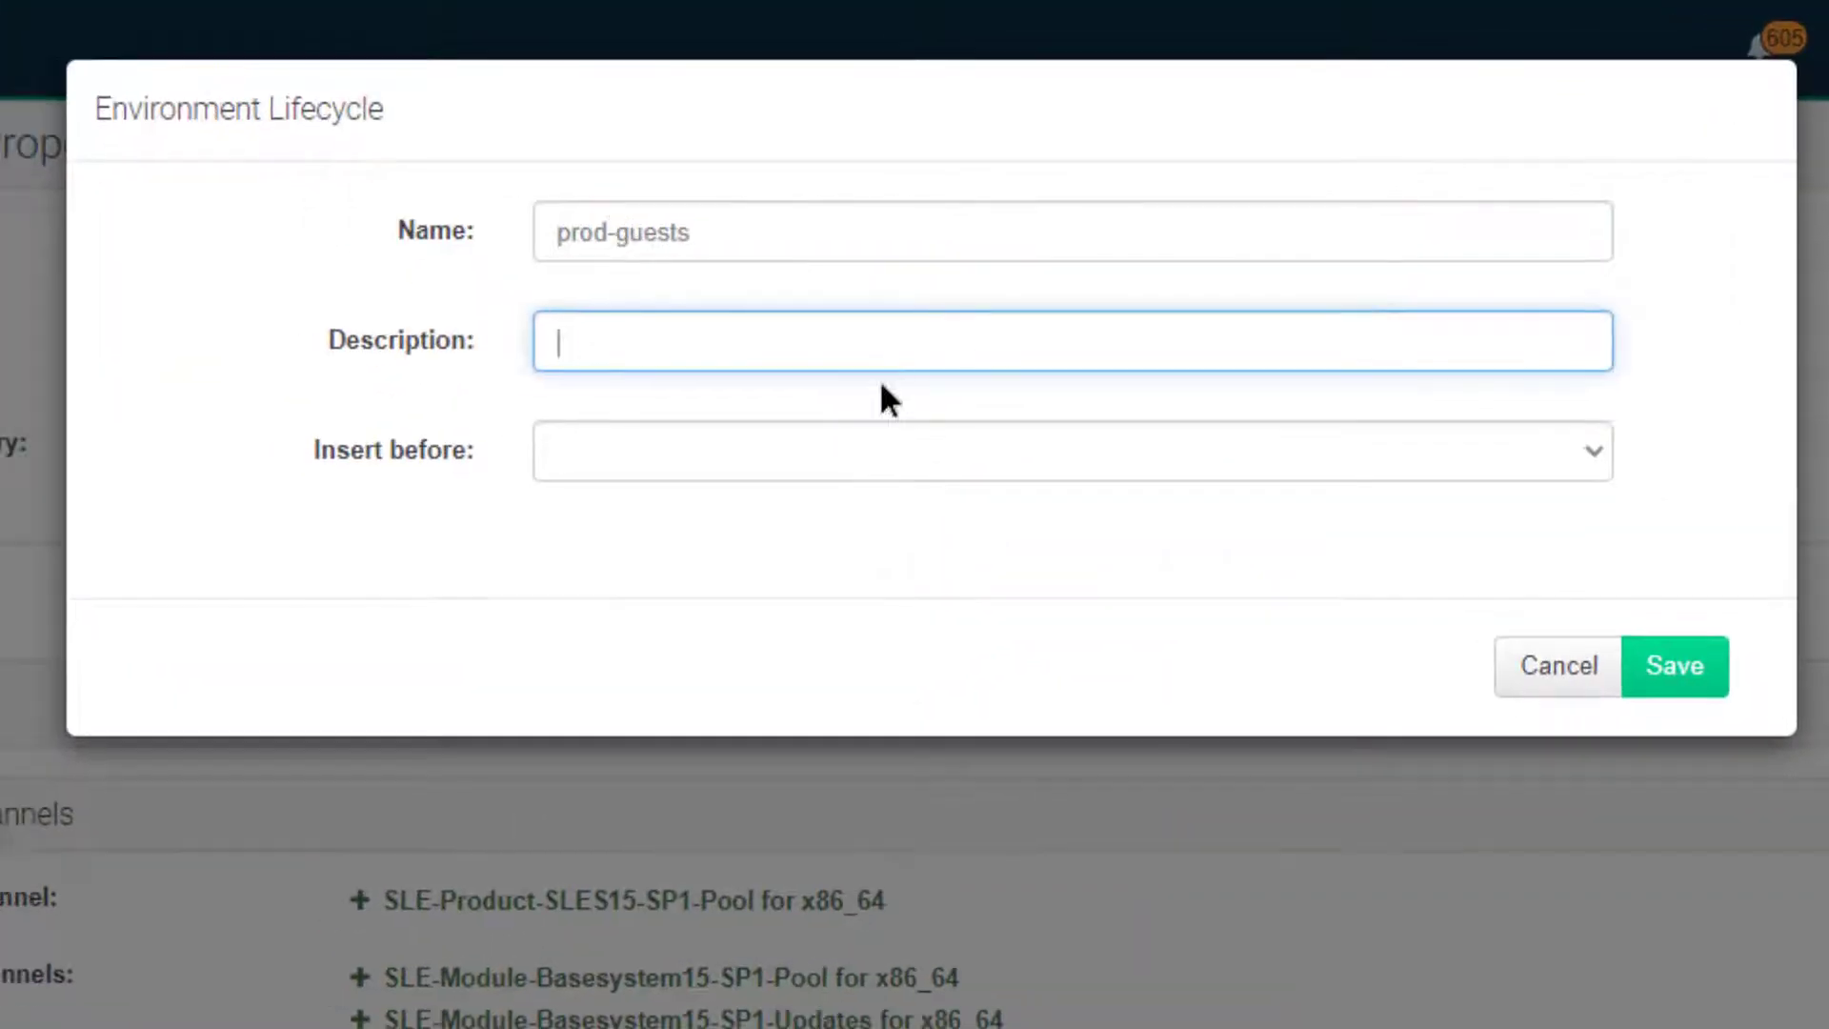
text(onnement de production pour les gue)
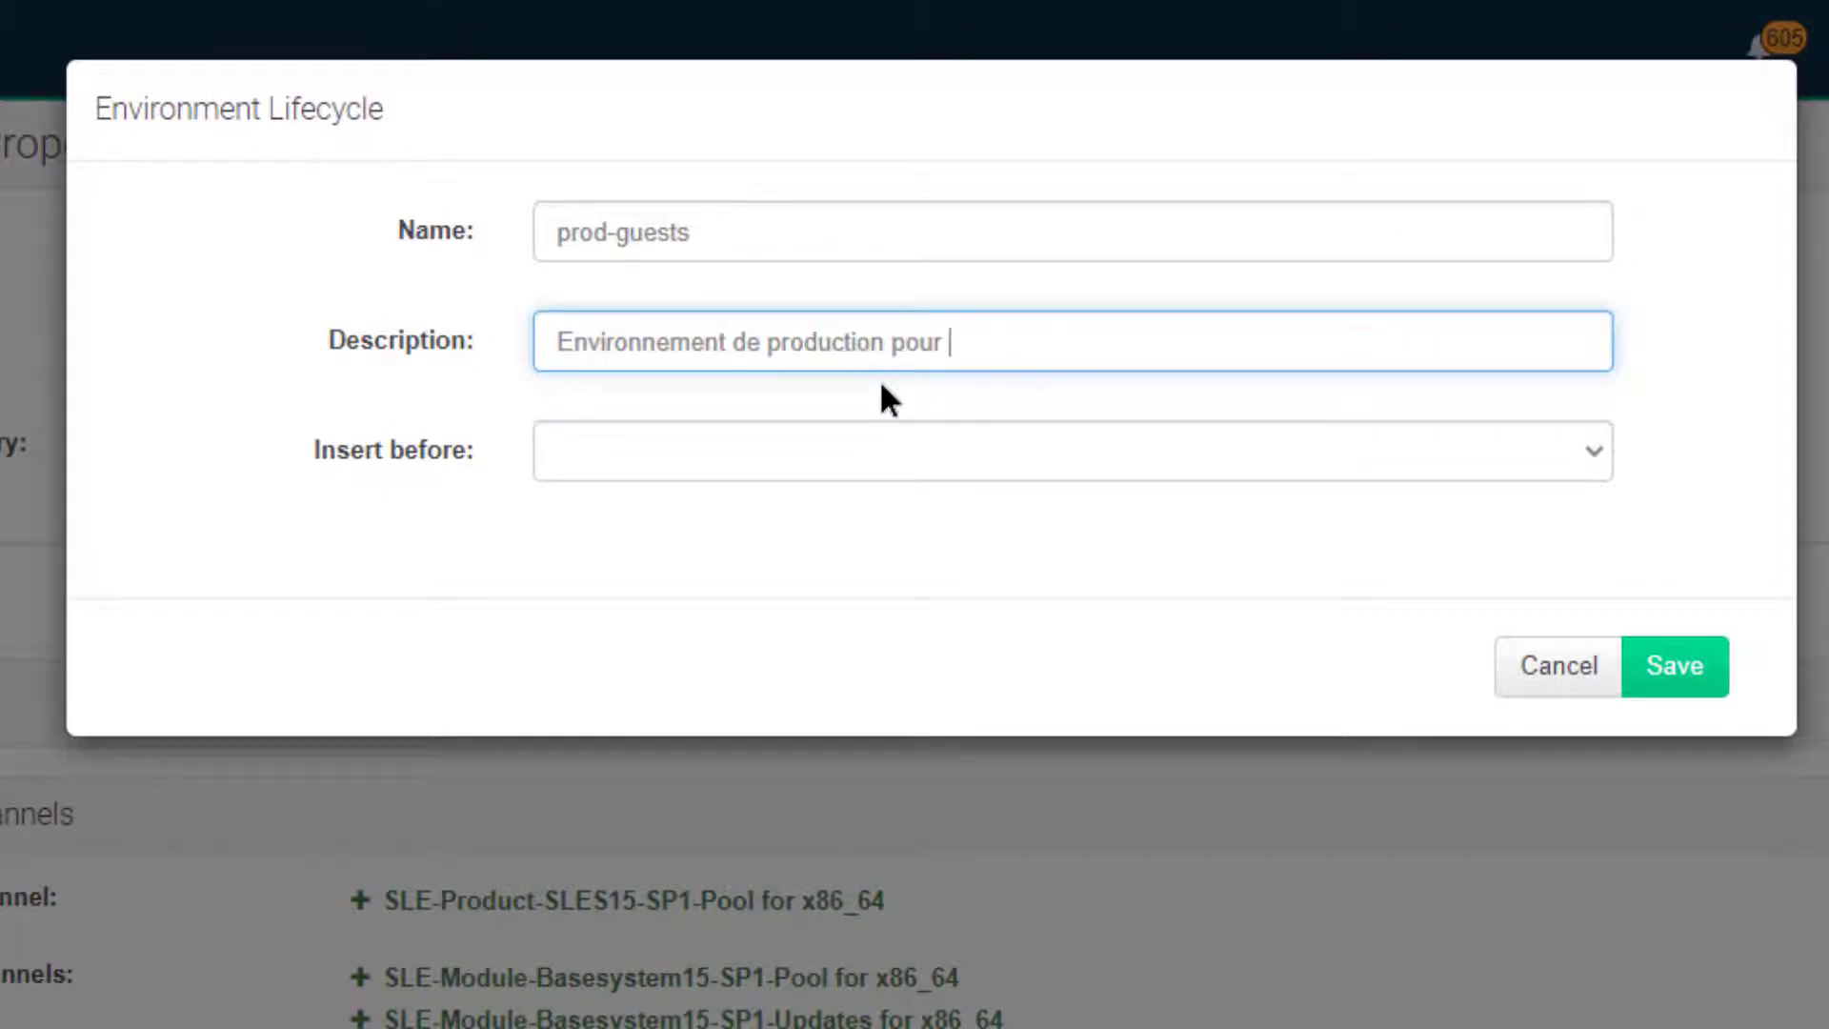
text(sts)
click(1672, 666)
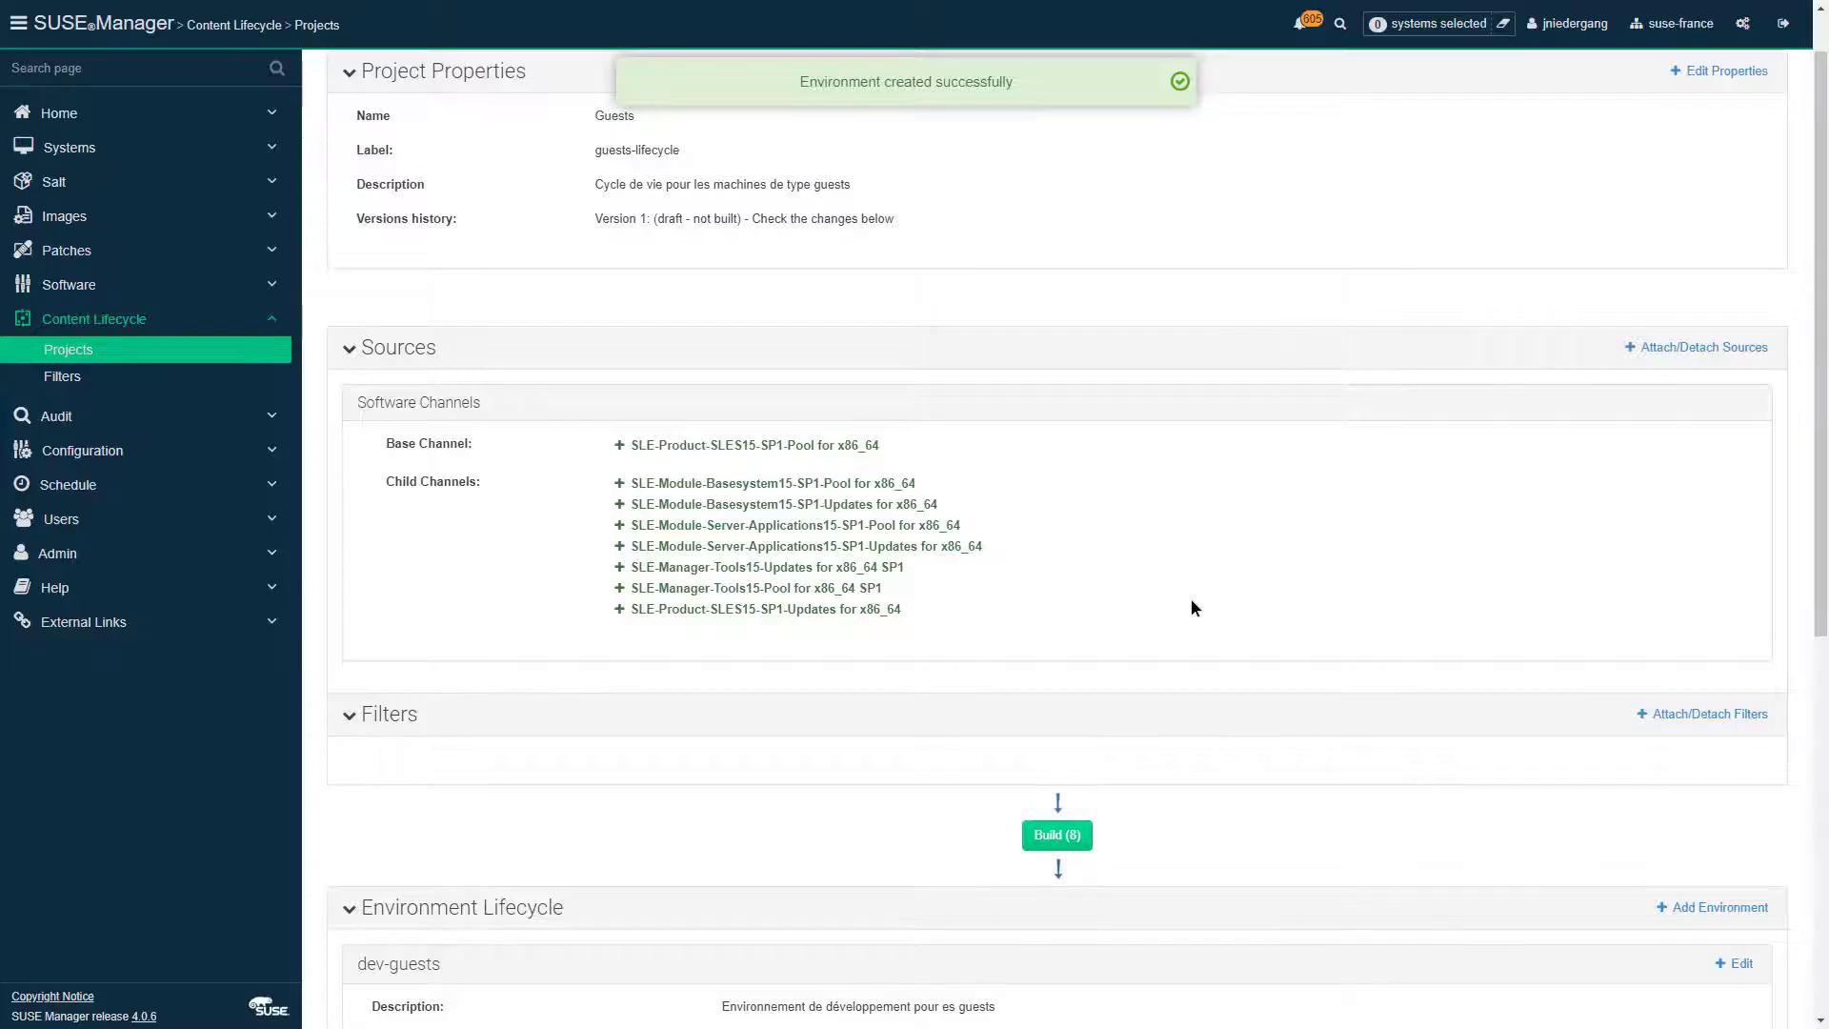
Review the environment lifecycle and build version 1 of the project with the version message "init".
scroll(1192, 609, down, 7)
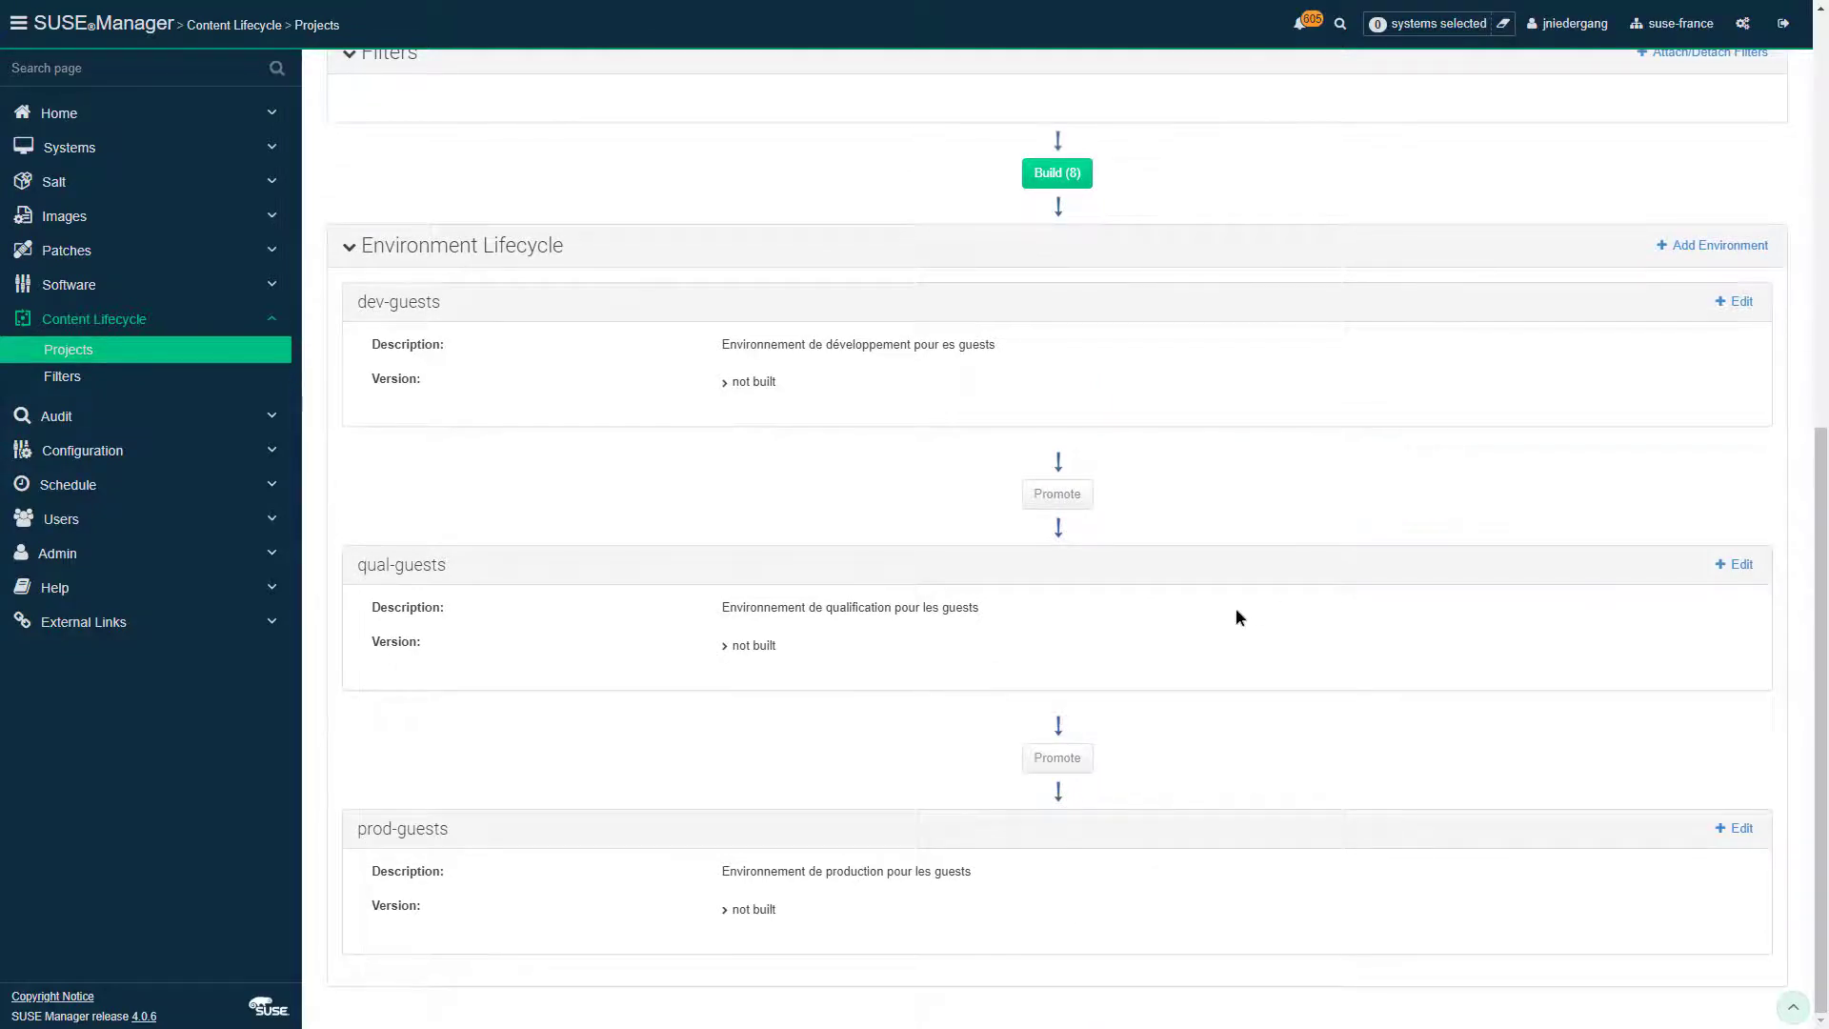
scroll(1168, 514, up, 8)
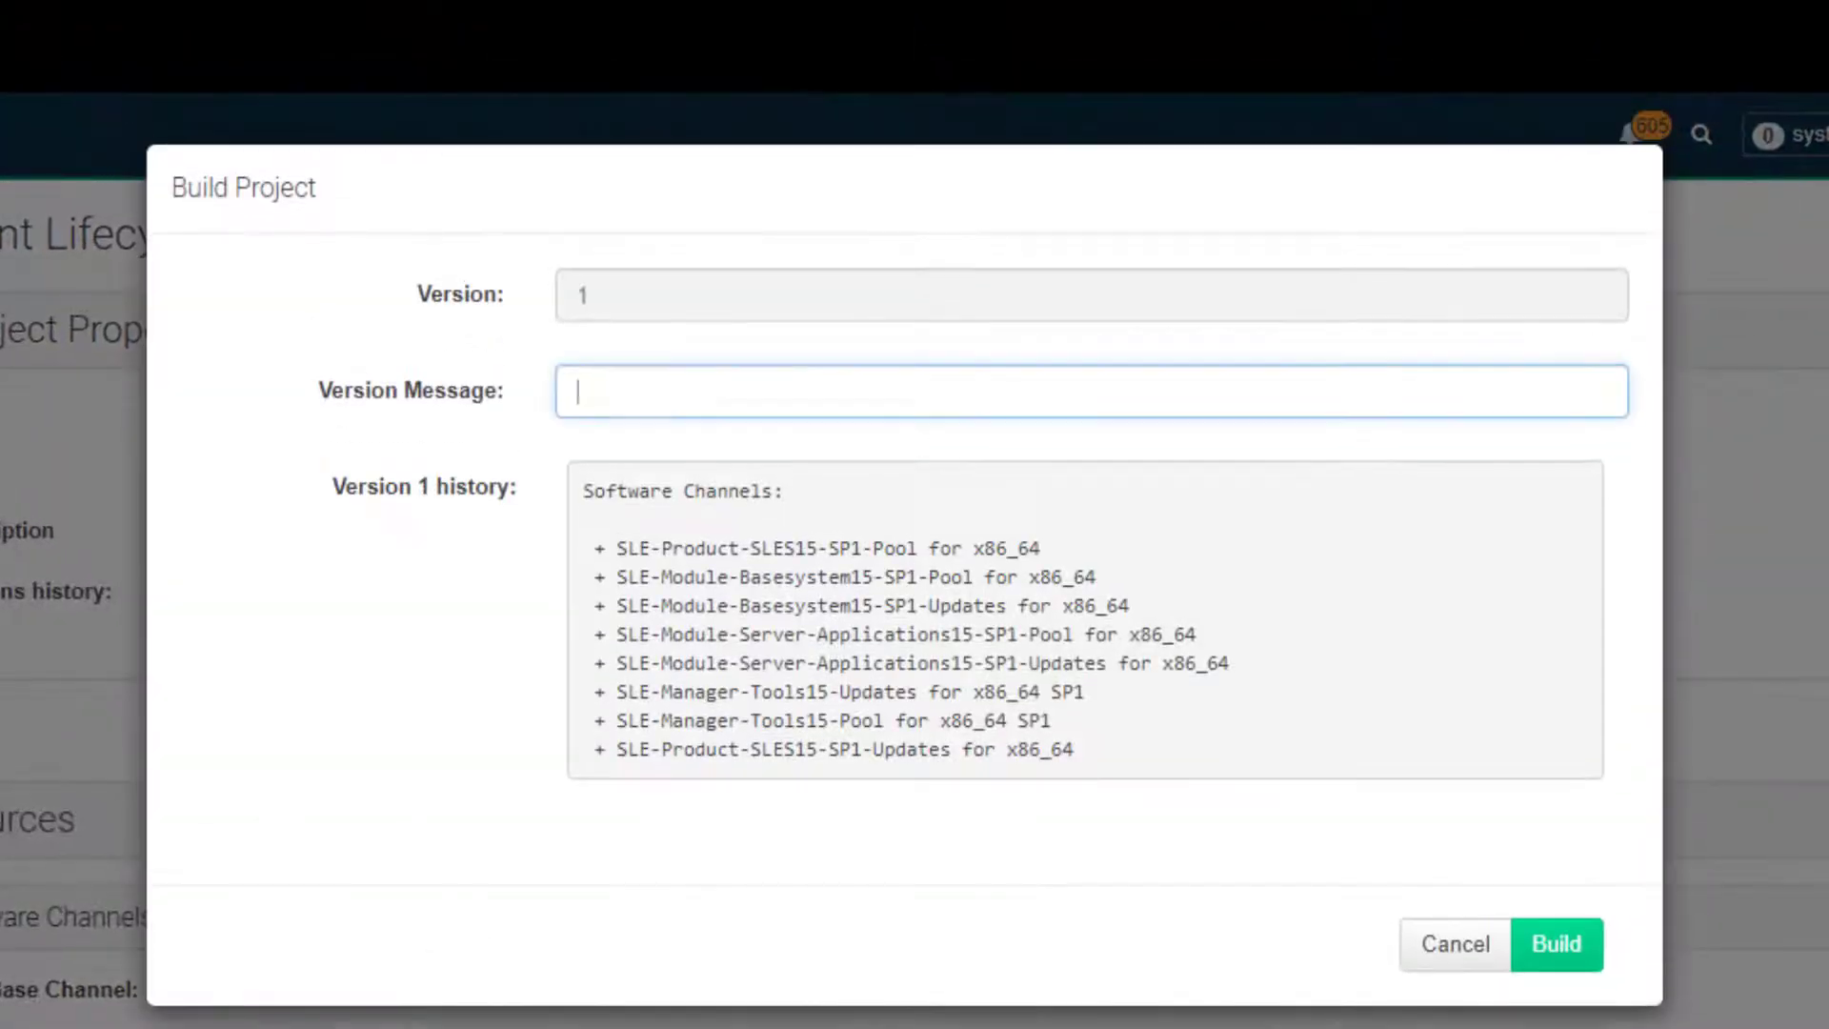
text(init)
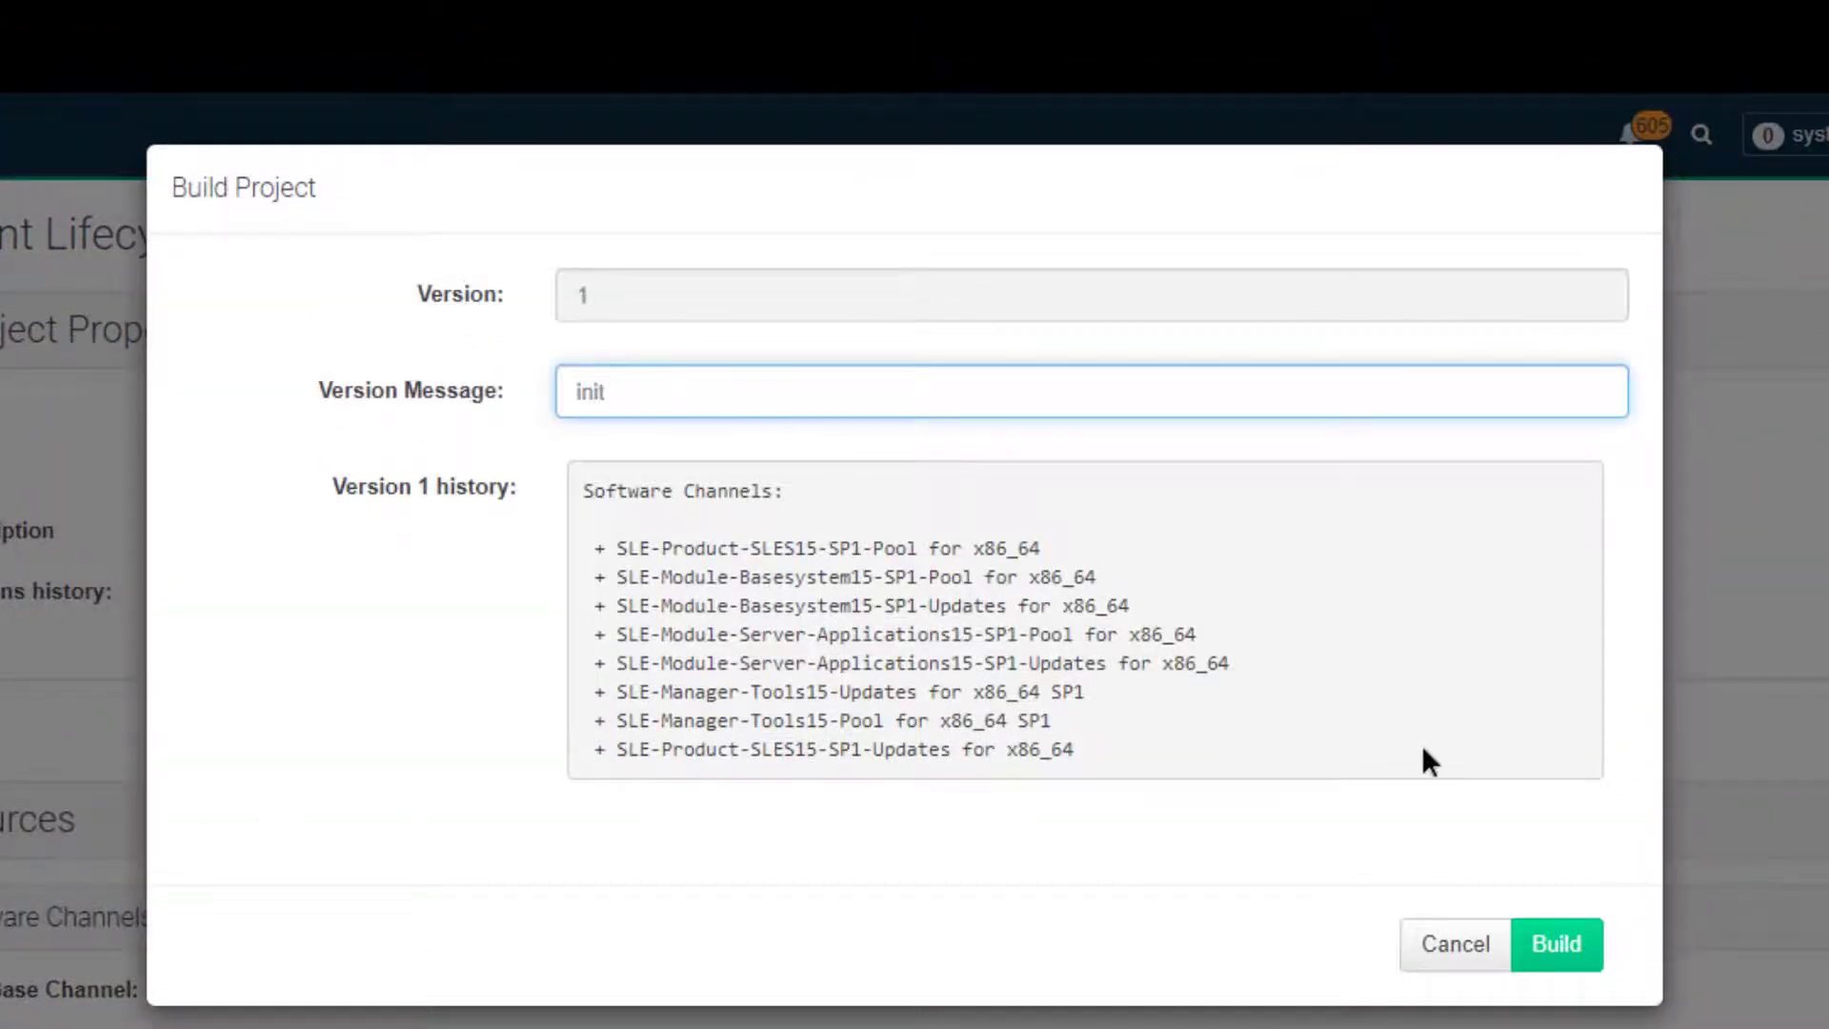
click(1558, 946)
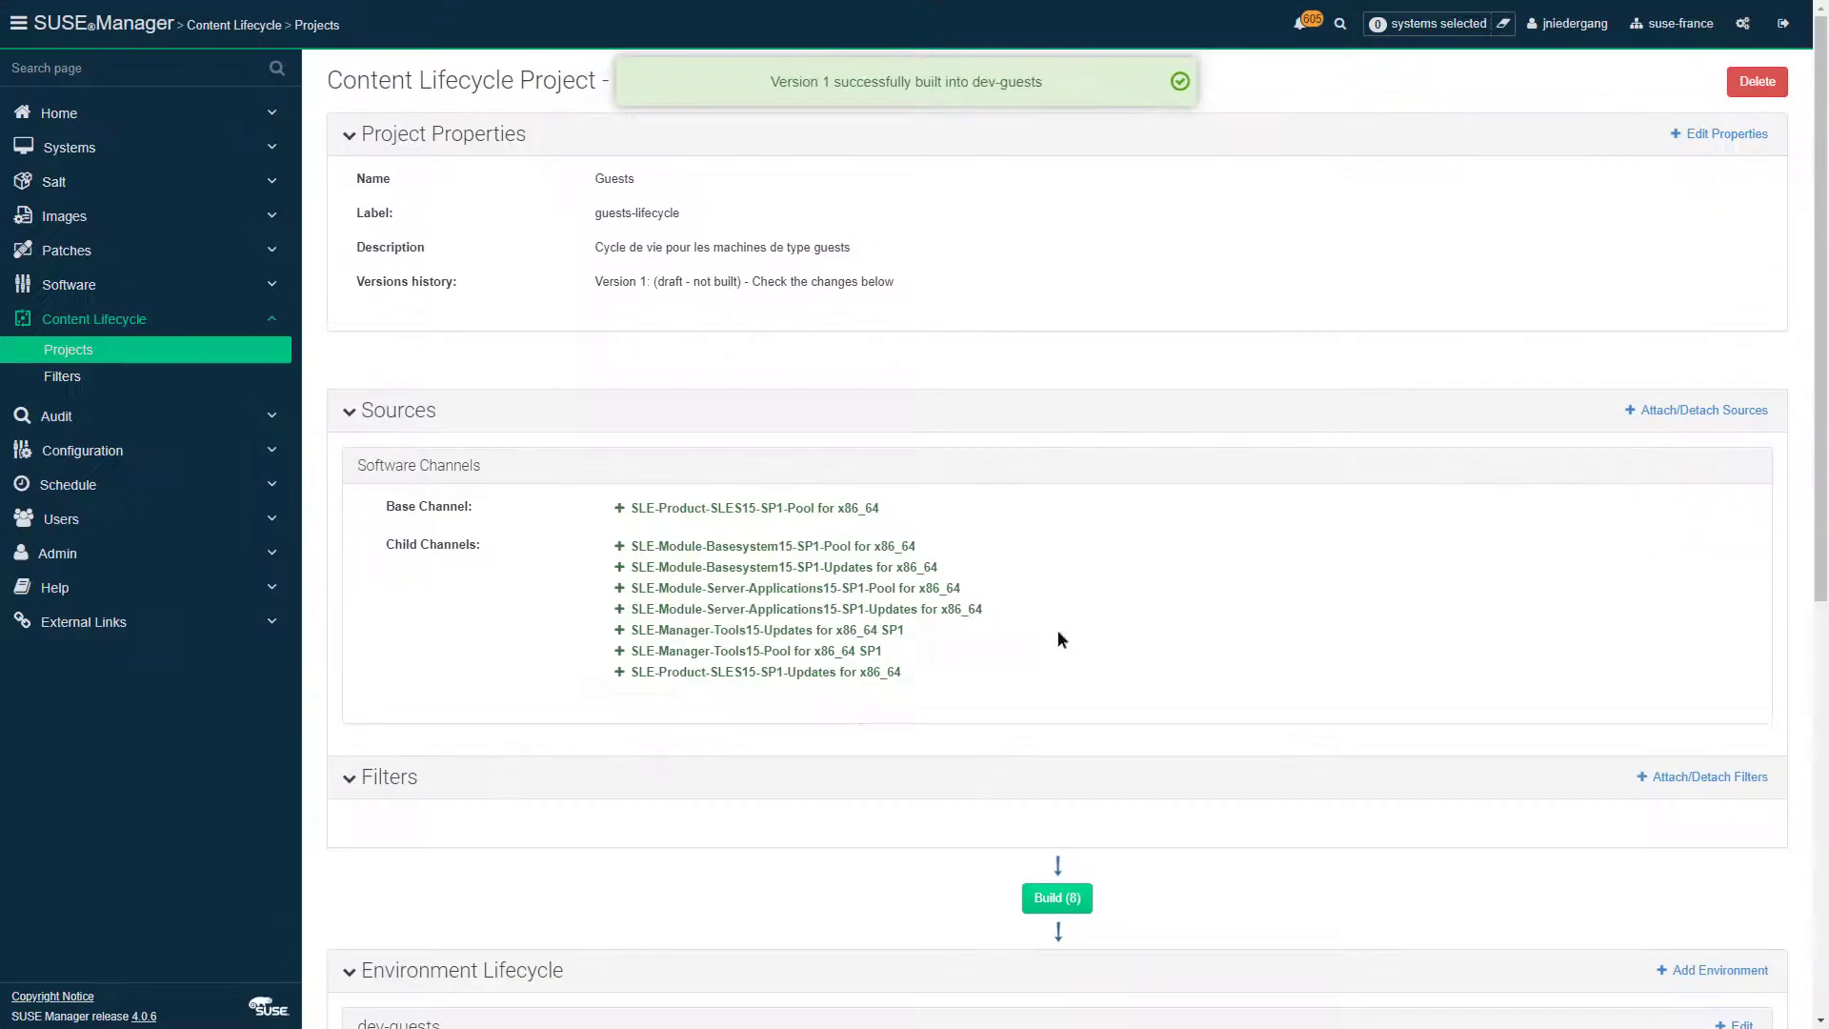
scroll(1172, 581, down, 7)
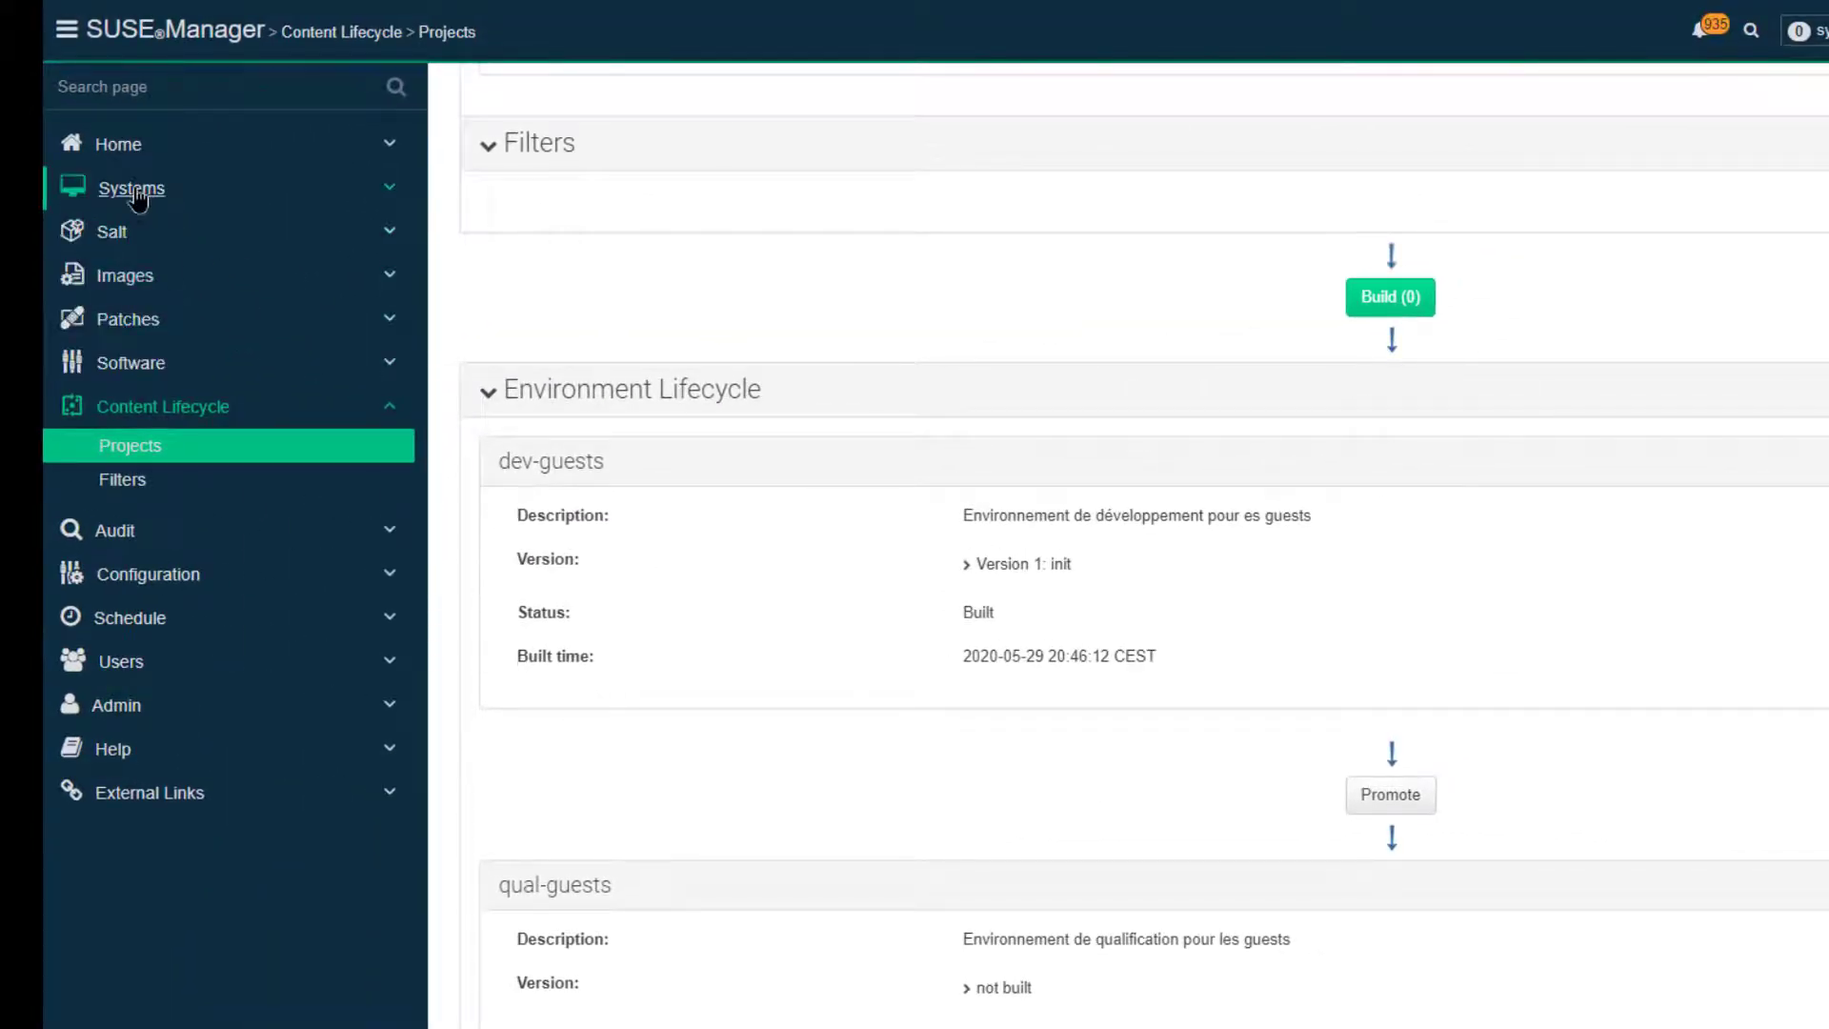
Open the channel subscription settings of the guest4.zypp.lo system.
click(133, 191)
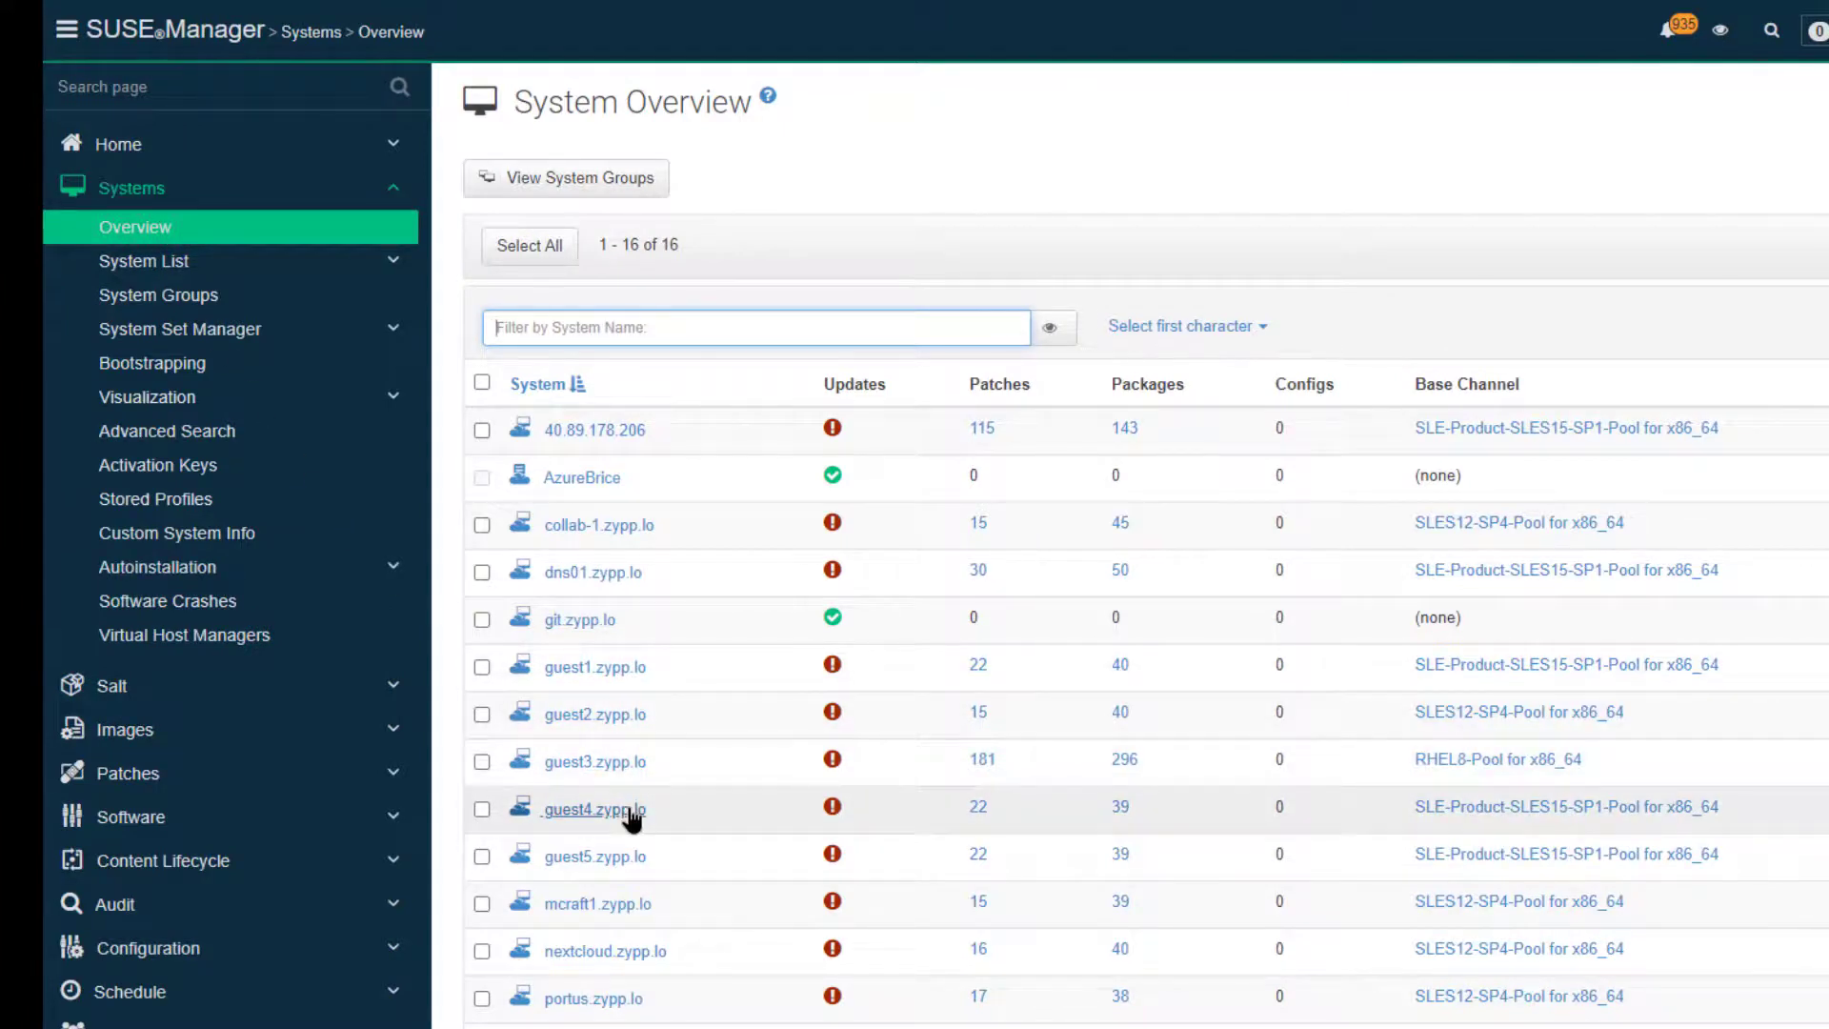
click(629, 811)
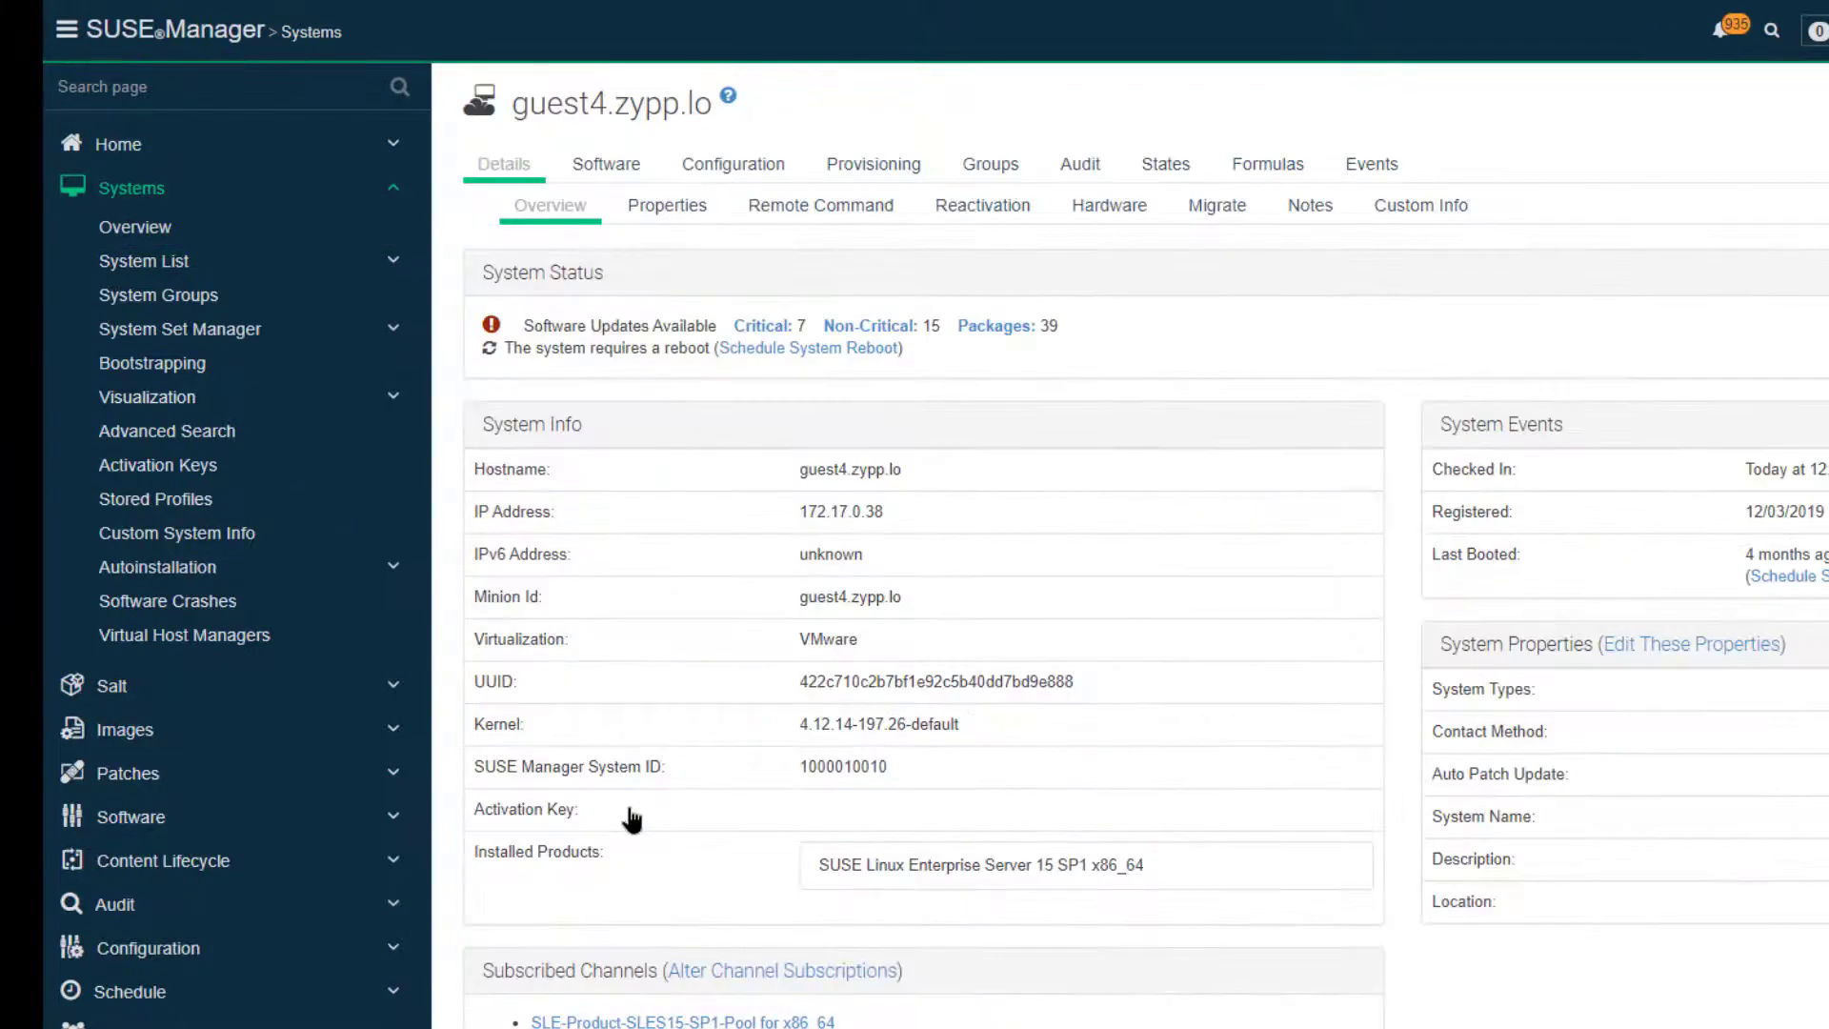
scroll(632, 810, down, 3)
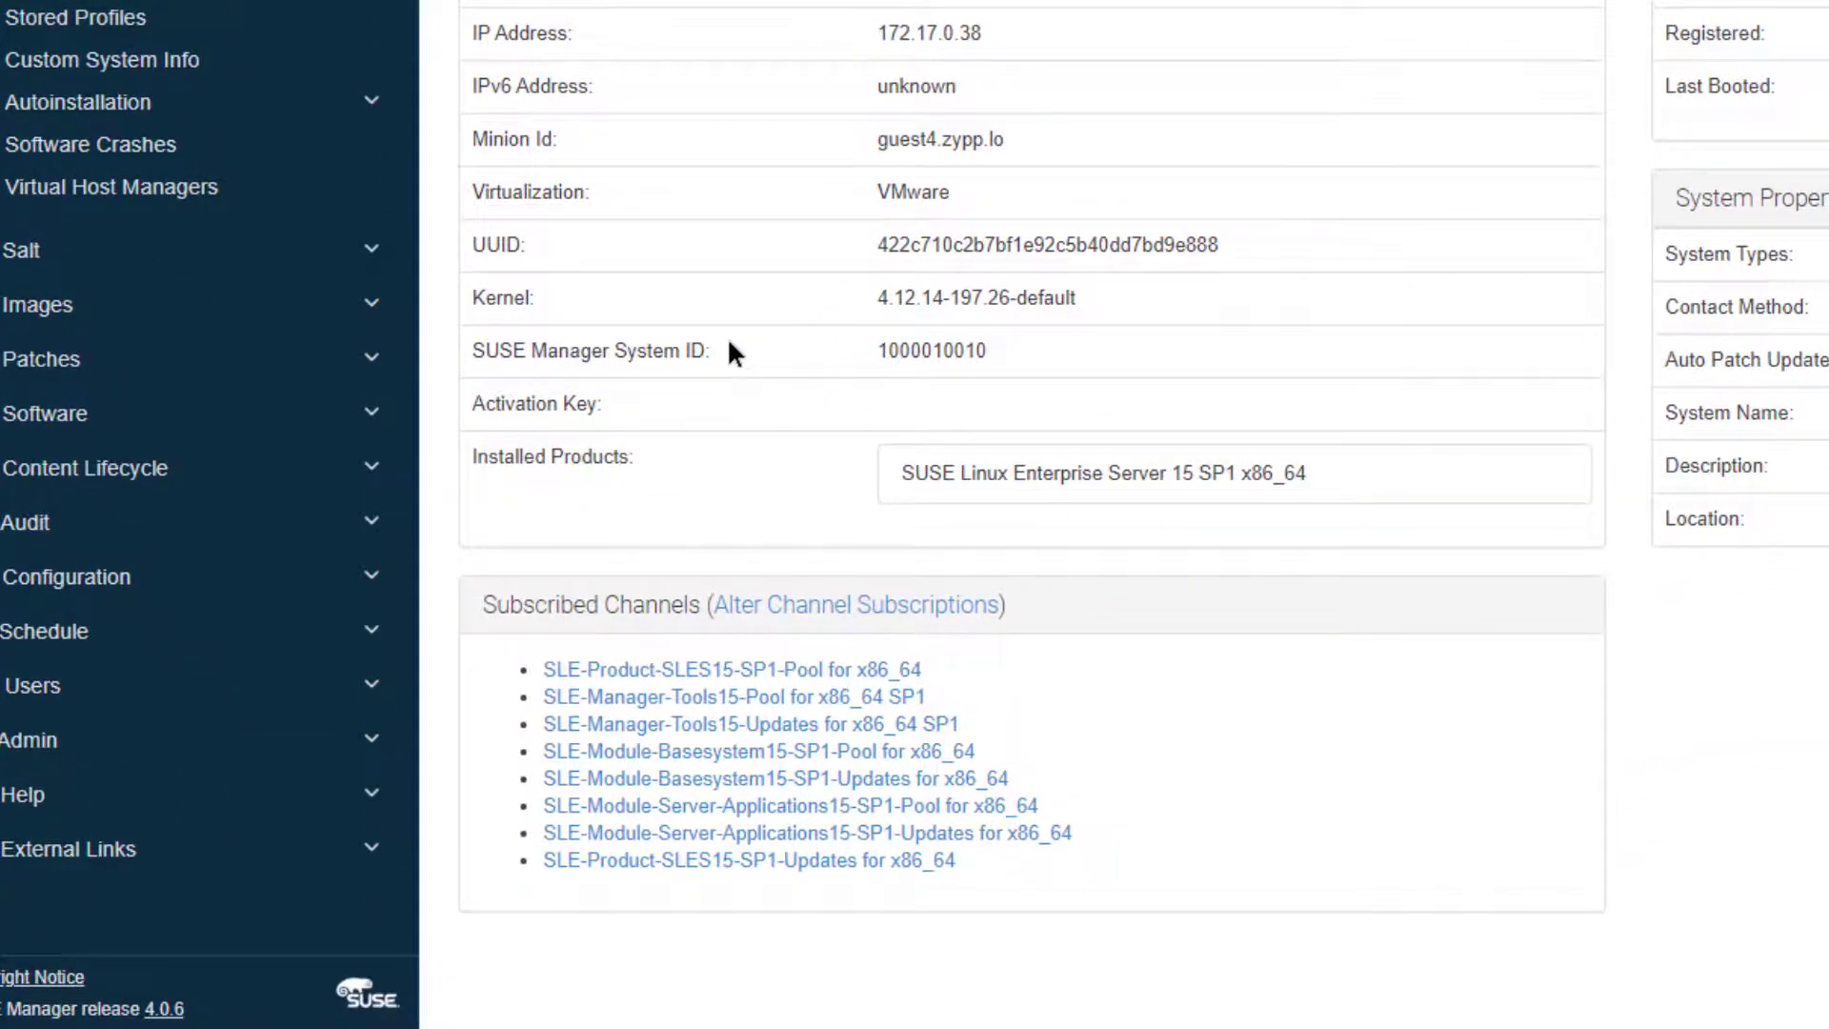
click(905, 615)
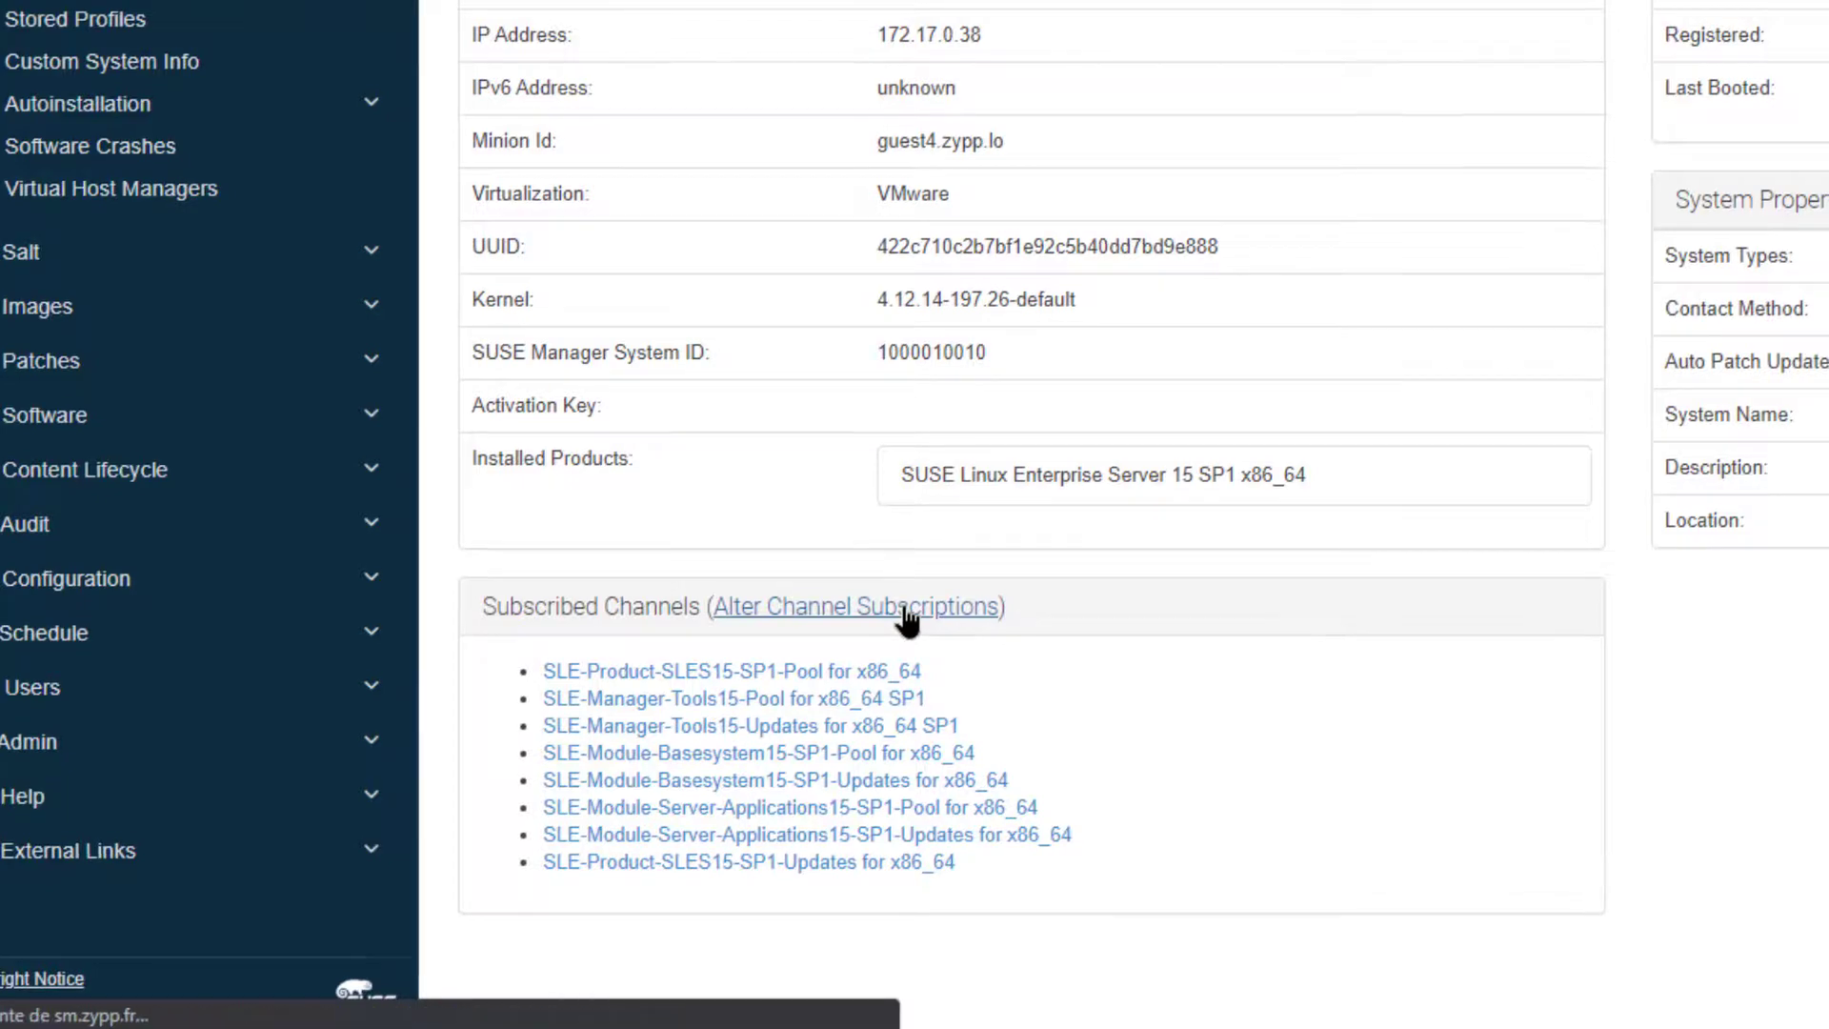